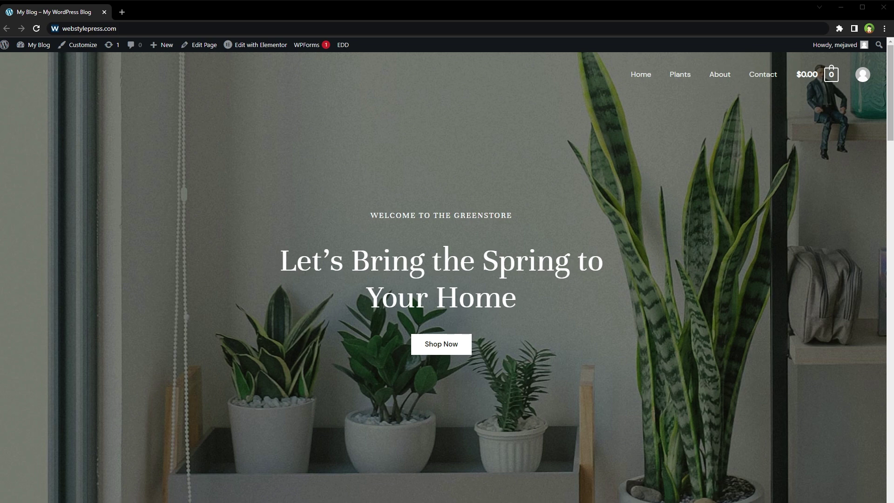
scroll(340, 253, "down", 12)
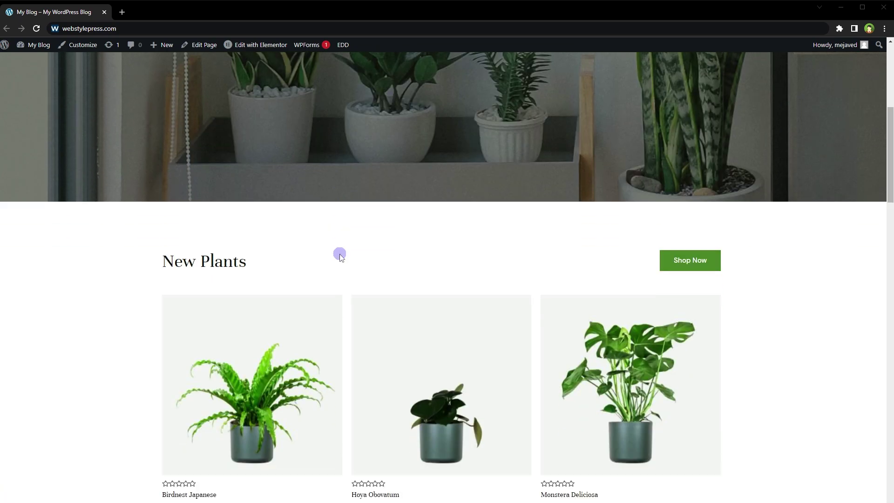
scroll(340, 253, "up", 6)
scroll(341, 257, "up", 6)
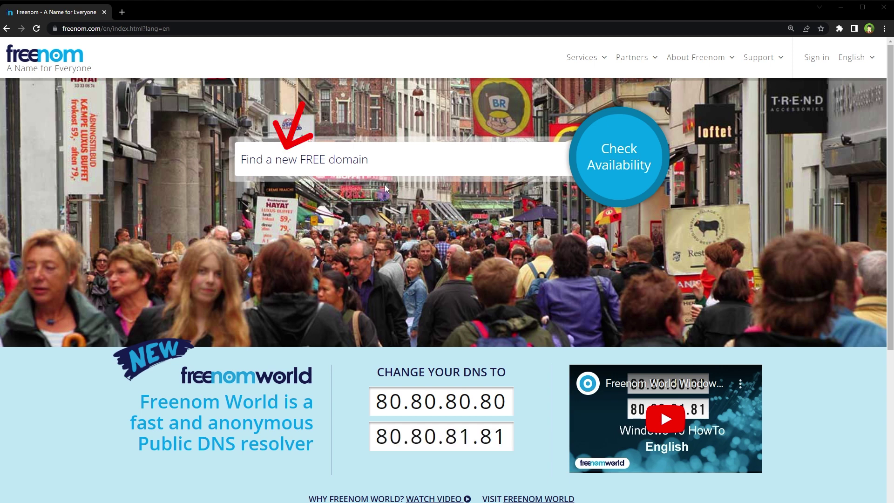
Check the availability of free domains for the name webstylepress on Freenom
left_click(388, 168)
type("webstylepress")
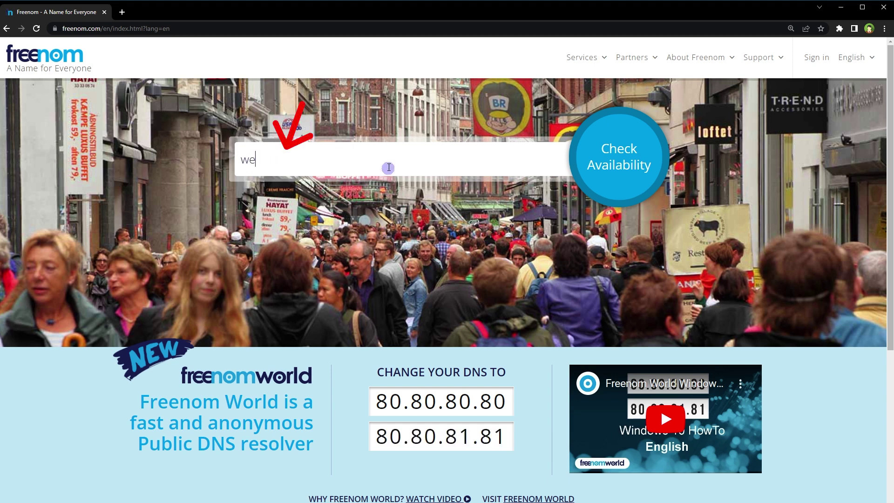
key("ctrl+a")
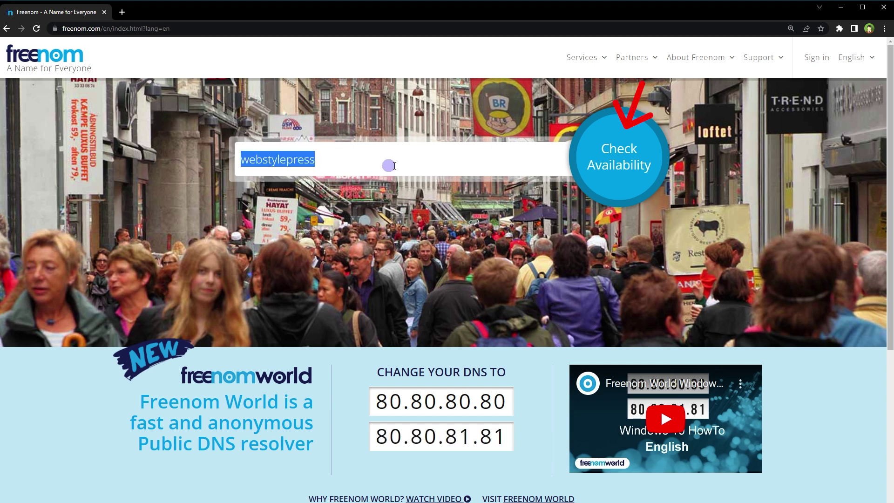
left_click(600, 163)
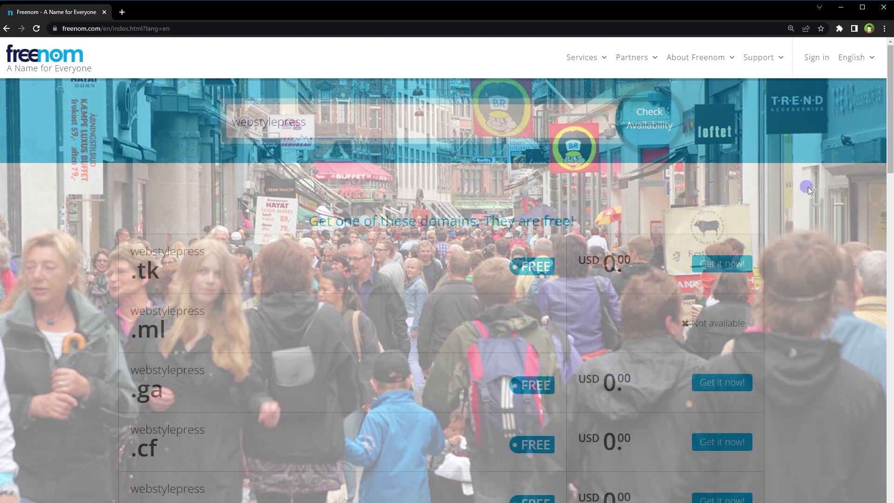
Add the free webstylepress.cf domain to the cart and proceed to checkout
scroll(809, 191, "down", 1)
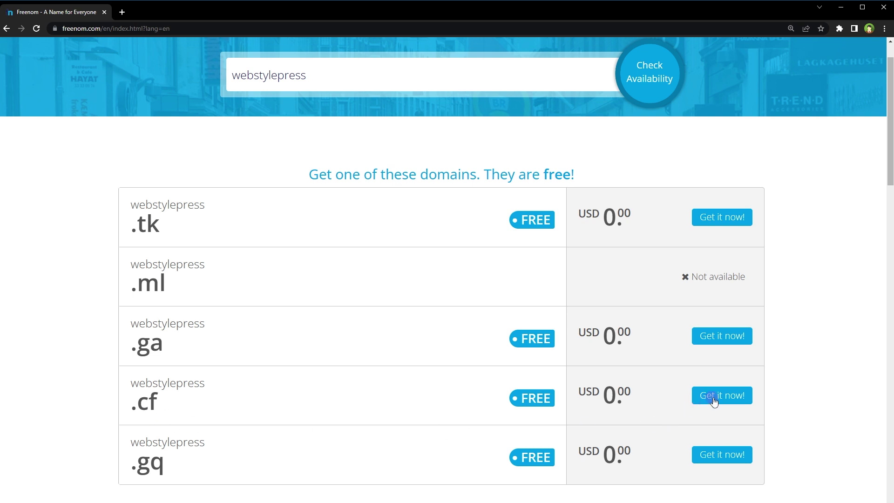
left_click(728, 396)
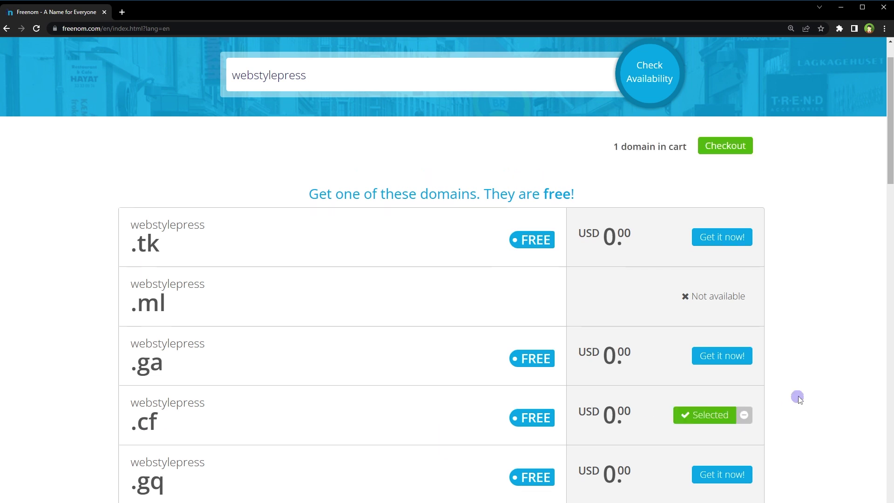
left_click(724, 148)
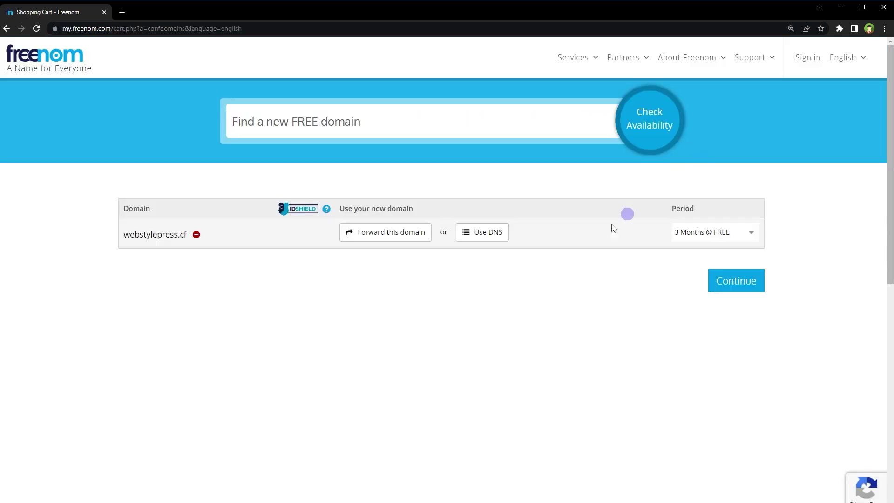
Configure webstylepress.cf to use your own DNS with the nameservers ns1.byet.org and ns2.byet.org
left_click(492, 239)
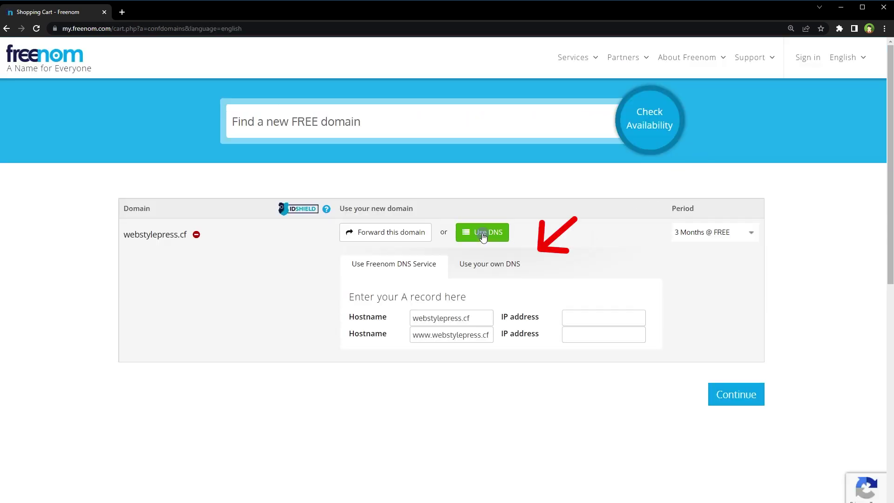
left_click(500, 268)
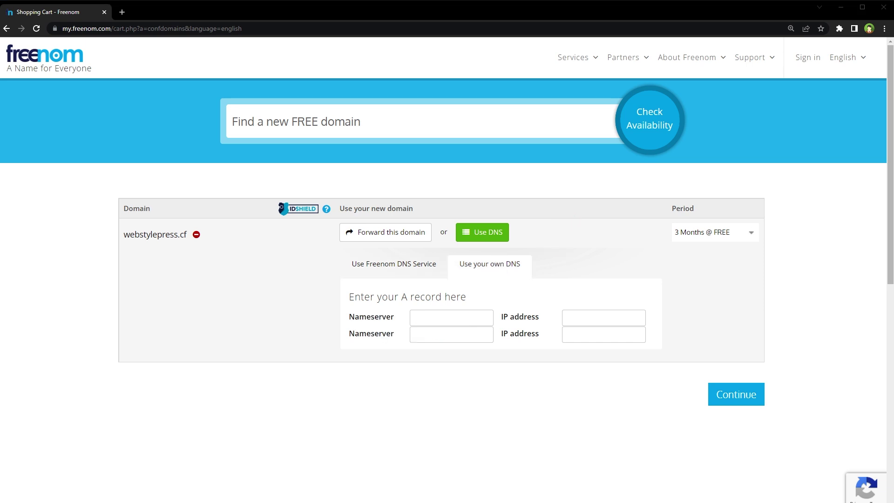
left_click(448, 317)
type("ns1.byet.org")
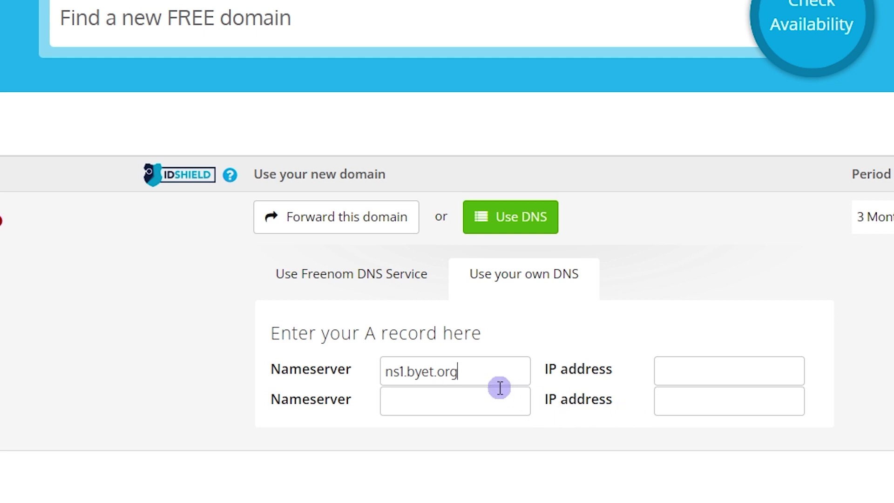
left_click(523, 399)
type("ns1.byet.org")
key("Home")
key("Right")
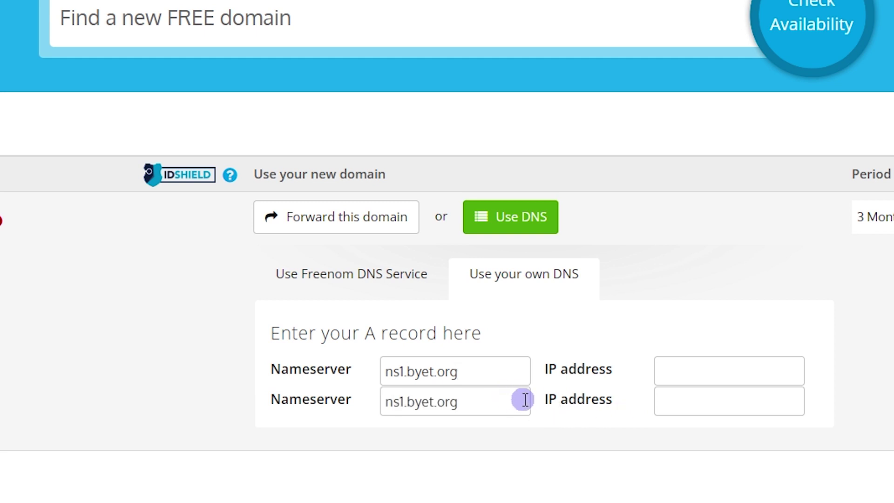
key("shift+Right")
type("2")
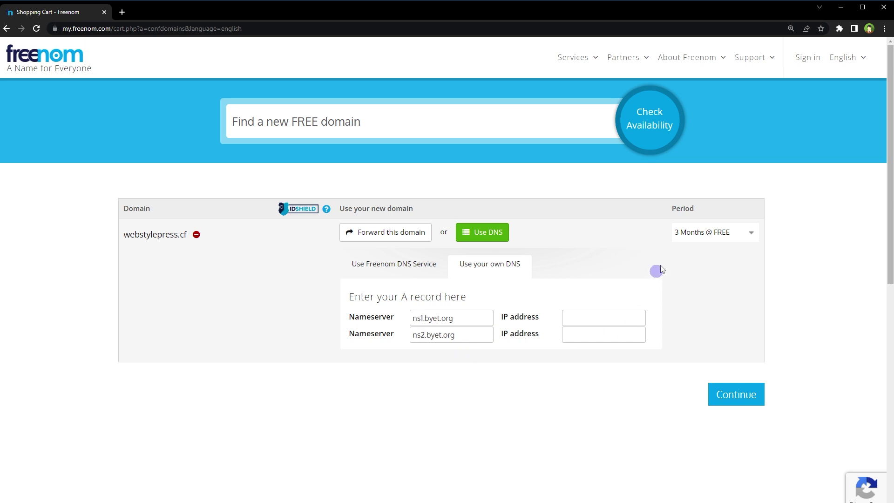
Set the domain's registration period to 12 Months @ FREE and continue to the order review
left_click(713, 235)
left_click(738, 259)
key("Down")
key("Down")
key("Down")
key("Down")
key("Down")
key("Down")
key("Down")
key("Down")
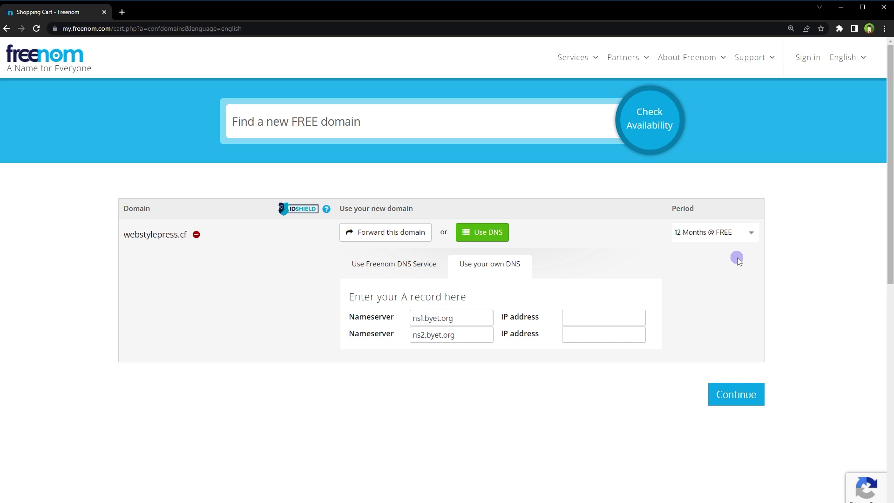
left_click(746, 385)
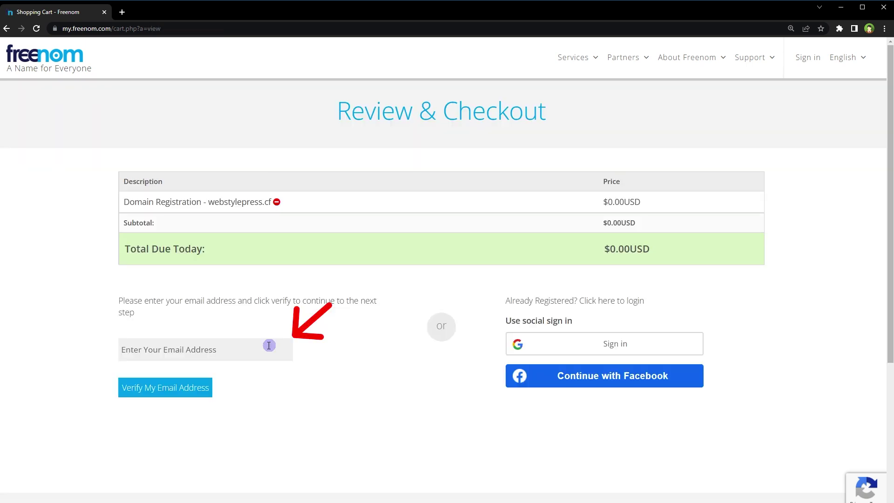
Complete the domain order by verifying the e-mail address and agreeing to the Terms & Conditions
key("ctrl+v")
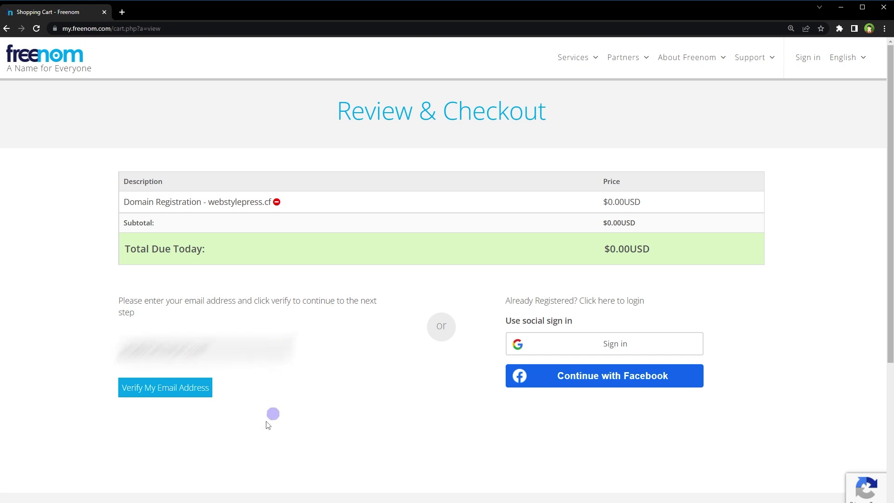
left_click(168, 393)
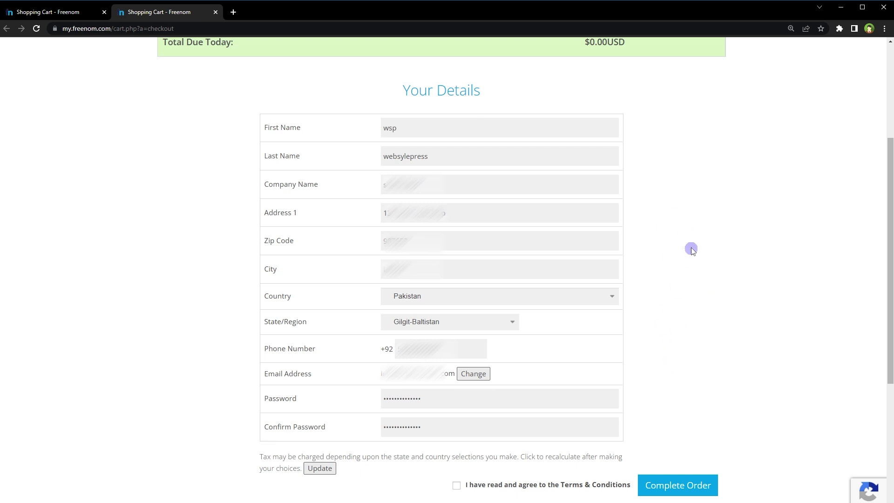
left_click(475, 484)
left_click(681, 486)
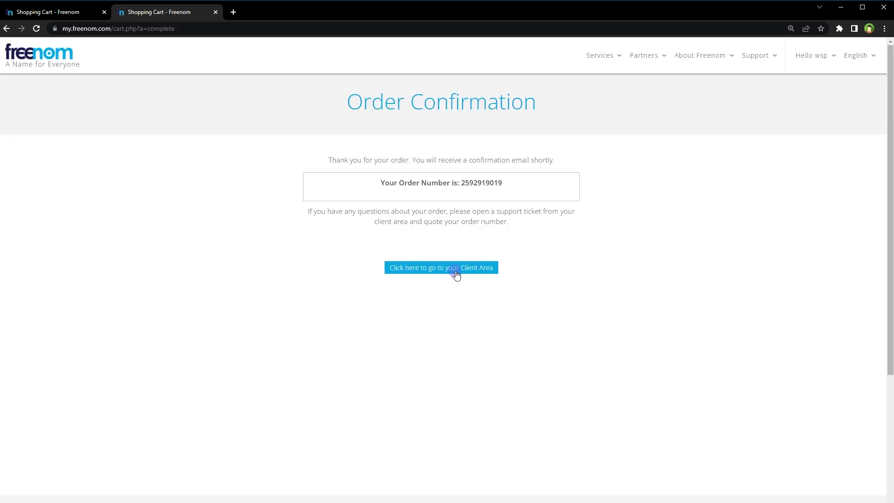
Open the management page of webstylepress.cf from the client area's domain list, signing in again
left_click(457, 271)
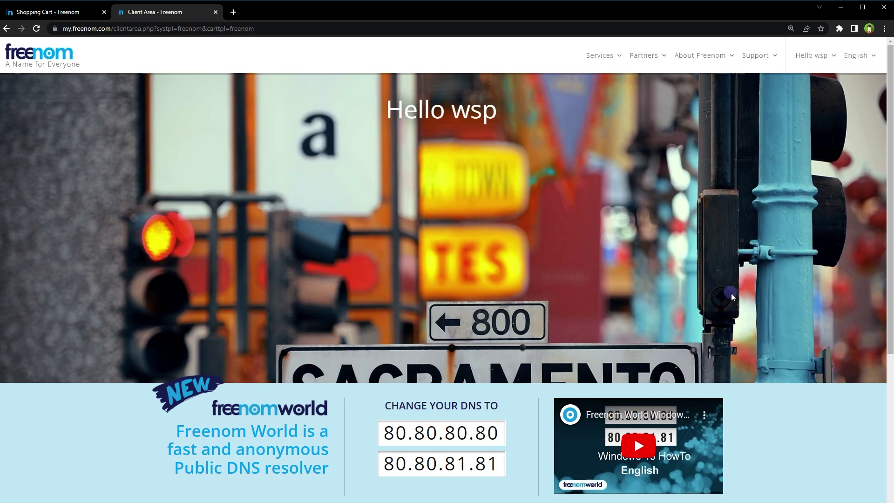
left_click(609, 60)
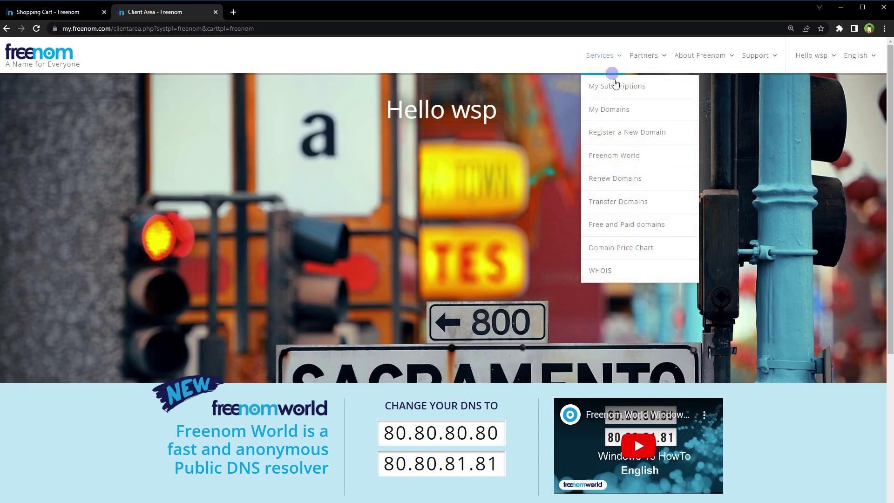
left_click(650, 111)
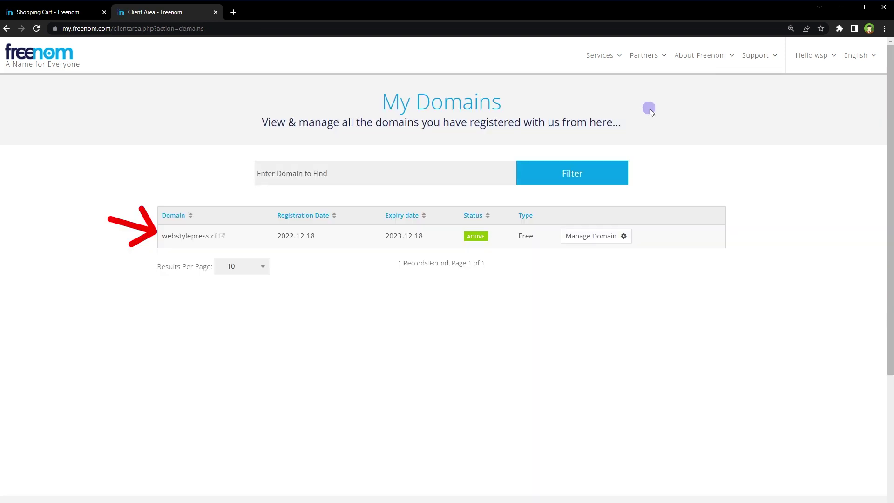
left_click(592, 237)
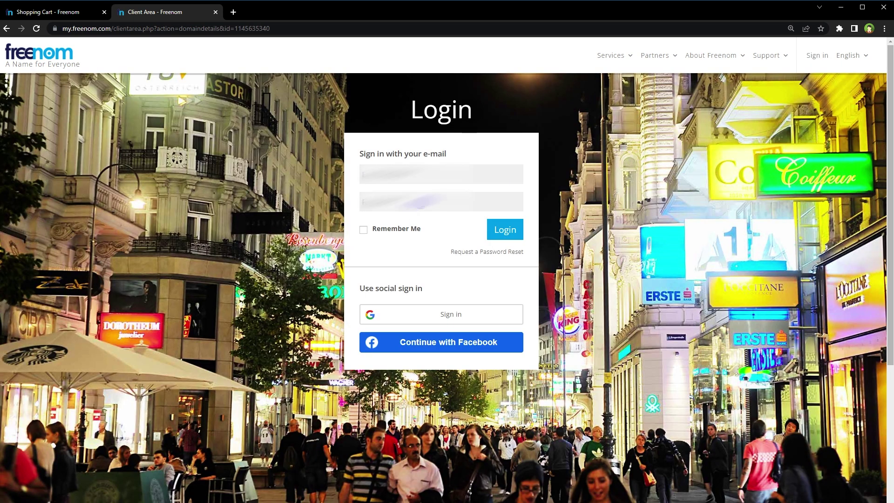
left_click(491, 228)
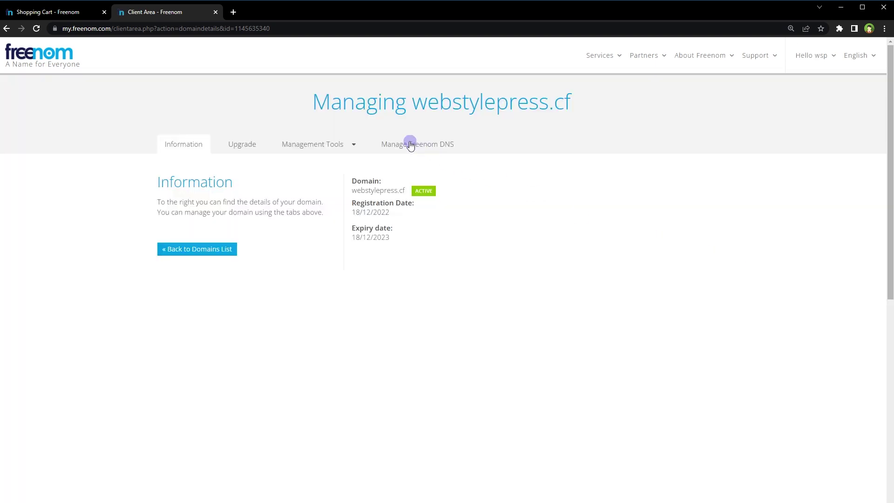
Open the custom nameserver settings of webstylepress.cf and enter NS3.BYET.ORG as nameserver 3
left_click(418, 149)
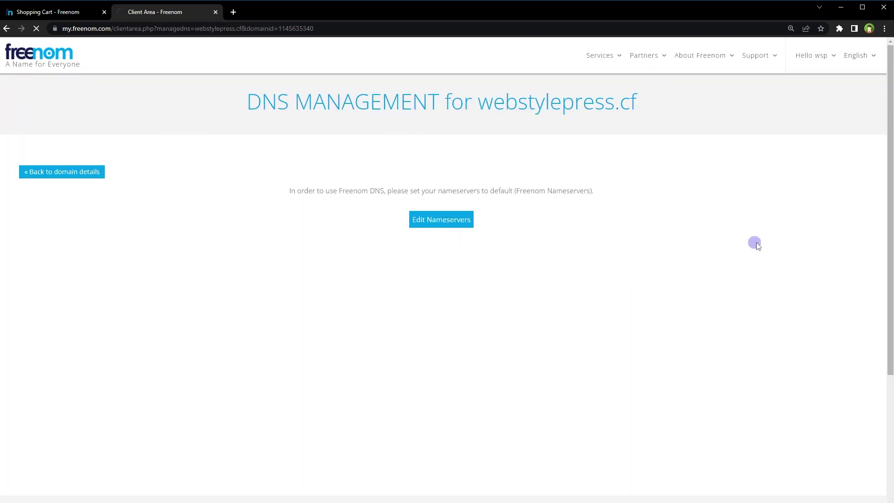
left_click_drag(420, 266, 329, 271)
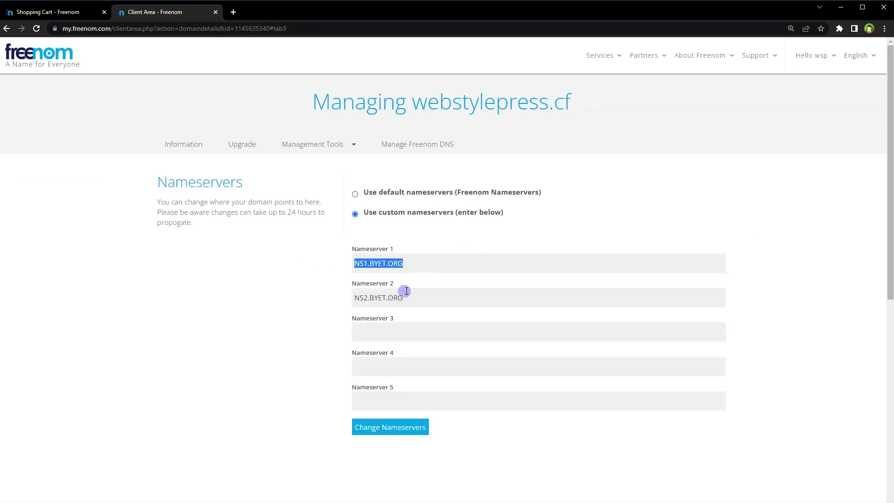
left_click_drag(416, 297, 328, 301)
key("ctrl+c")
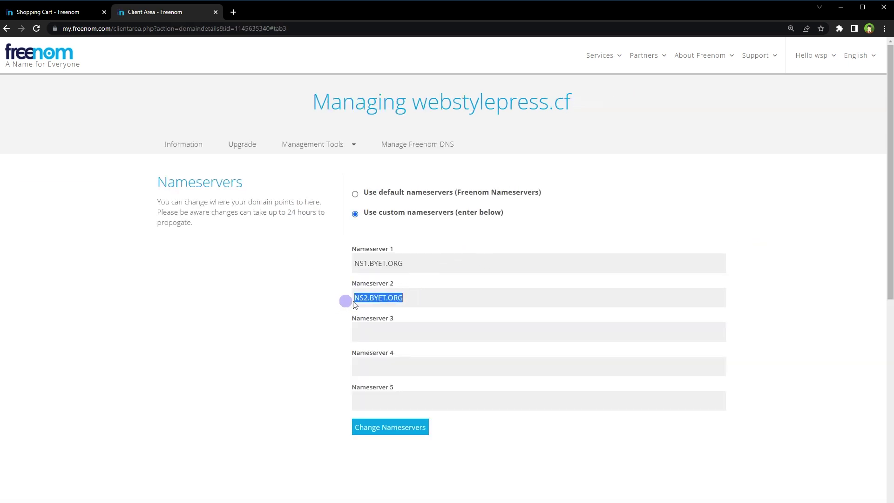
left_click(389, 328)
key("ctrl+v")
left_click(364, 333)
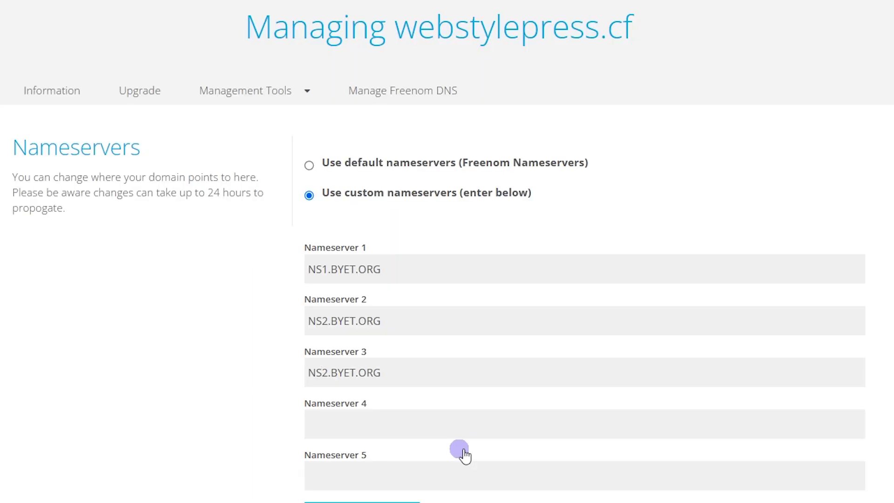
key("Delete")
type("3")
Enter NS4.BYET.ORG as nameserver 4 of the domain
left_click(473, 428)
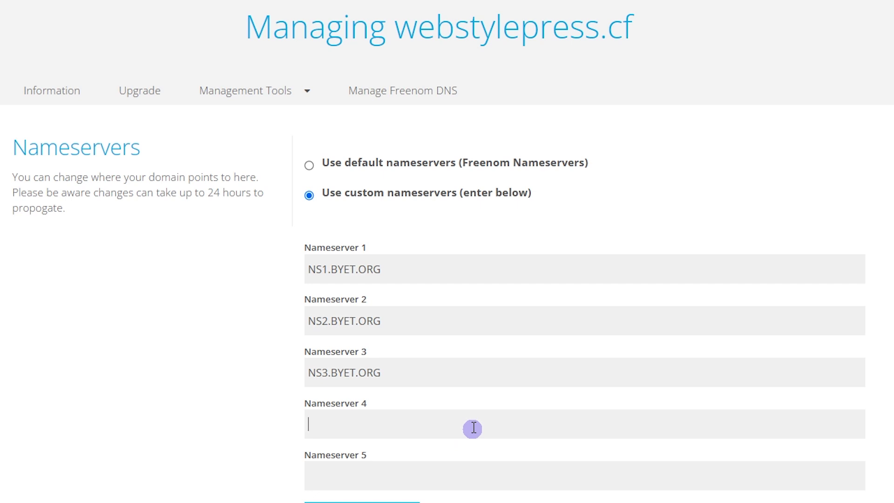
key("ctrl+v")
left_click(321, 424)
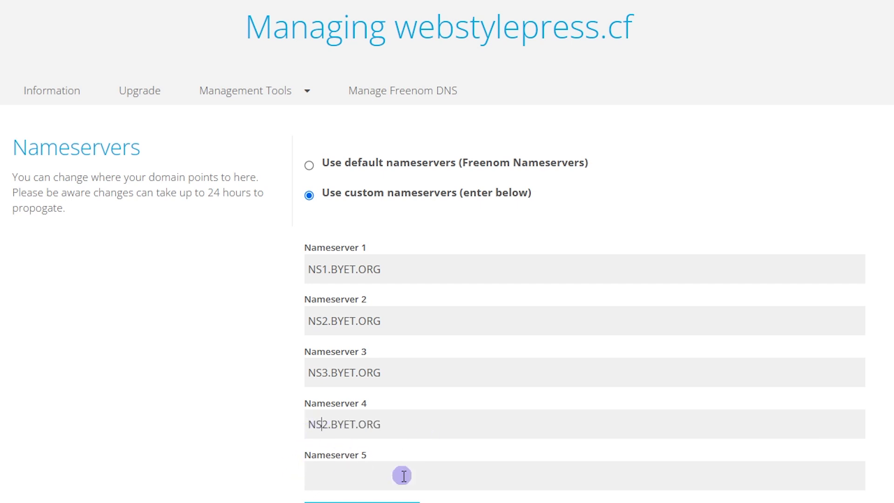
key("Delete")
type("4")
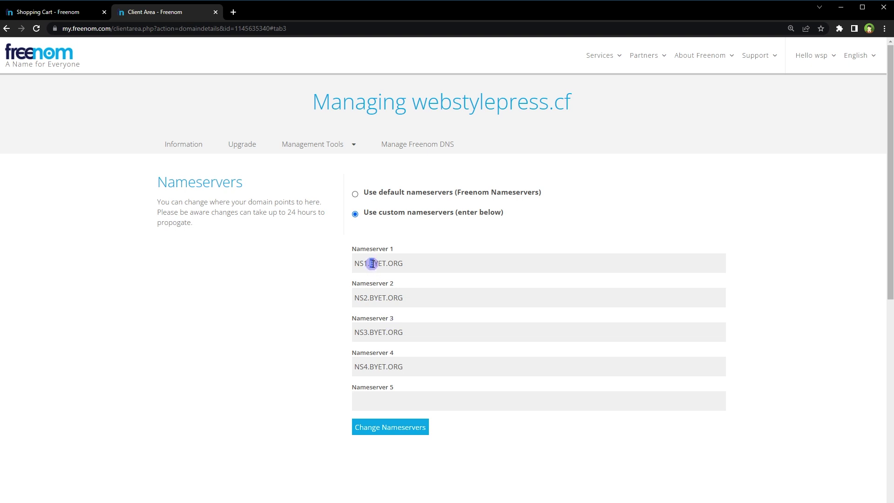
Save the changed nameservers of webstylepress.cf and reopen their settings for checking
left_click_drag(331, 270, 355, 263)
left_click(361, 303)
left_click(361, 332)
left_click(361, 368)
left_click(380, 427)
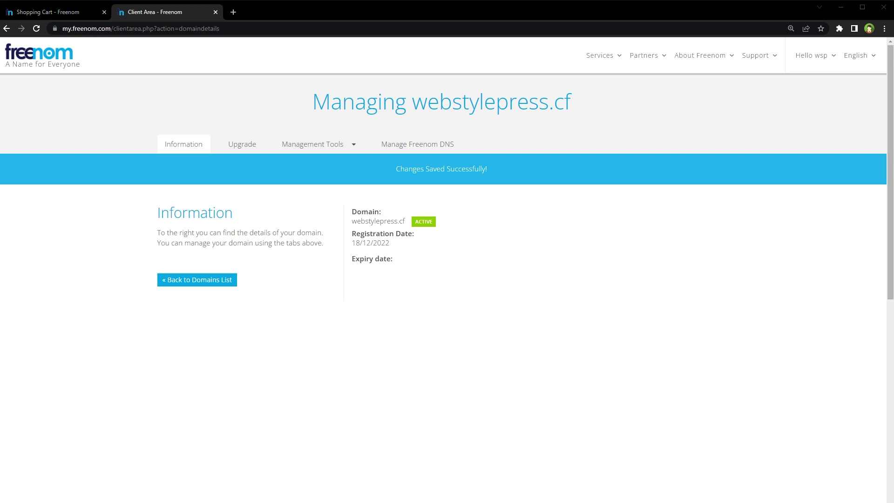
left_click(422, 145)
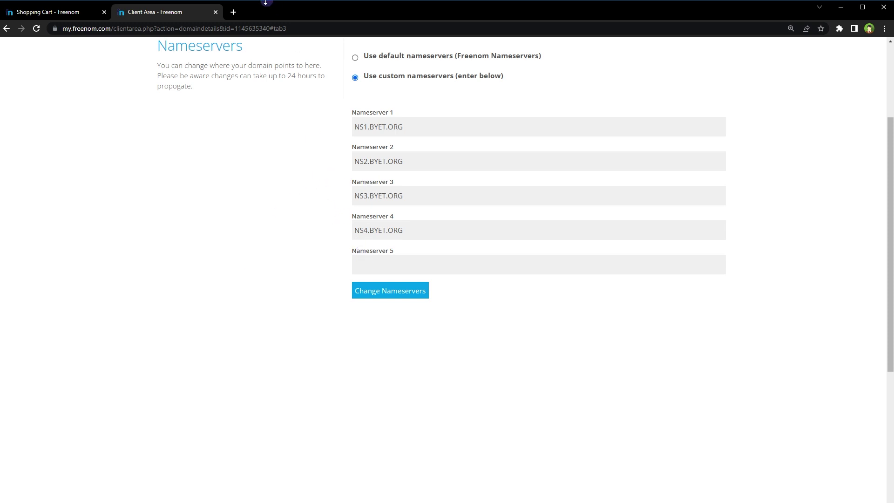
Open the registration page of profreehost.com in a new tab and register with the e-mail address and account password
left_click(234, 12)
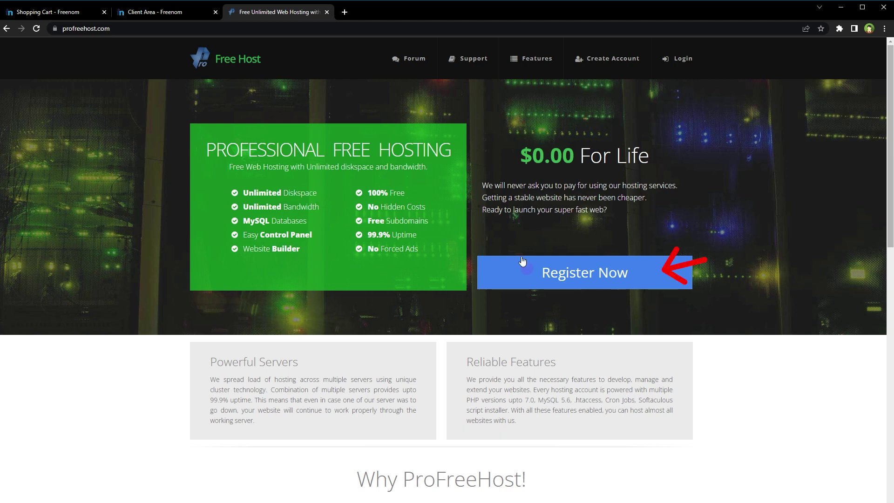
left_click(589, 275)
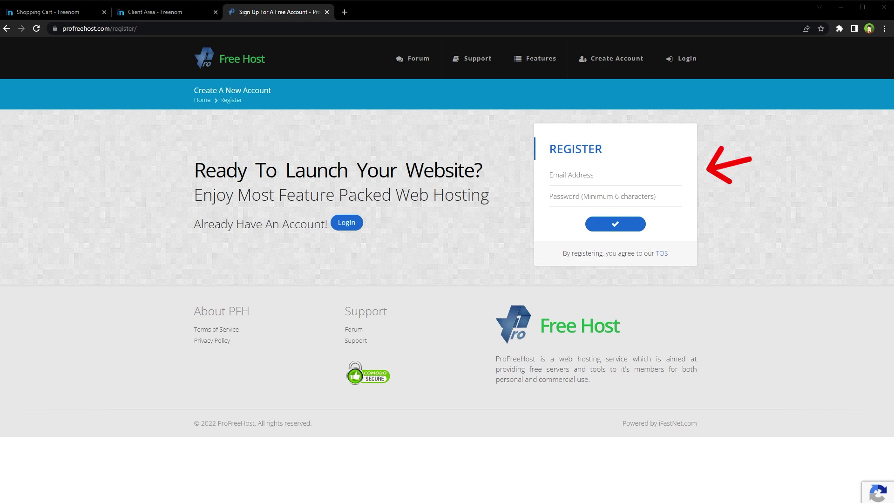
left_click(638, 174)
left_click(625, 198)
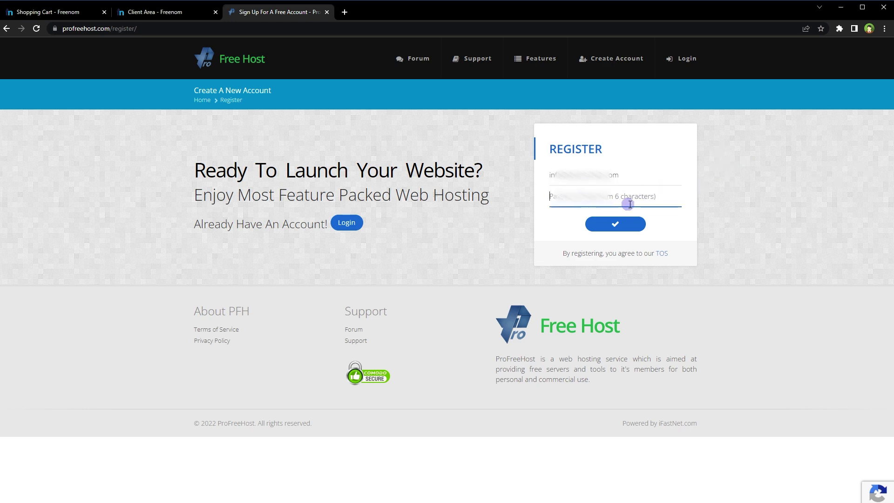
key("ctrl+v")
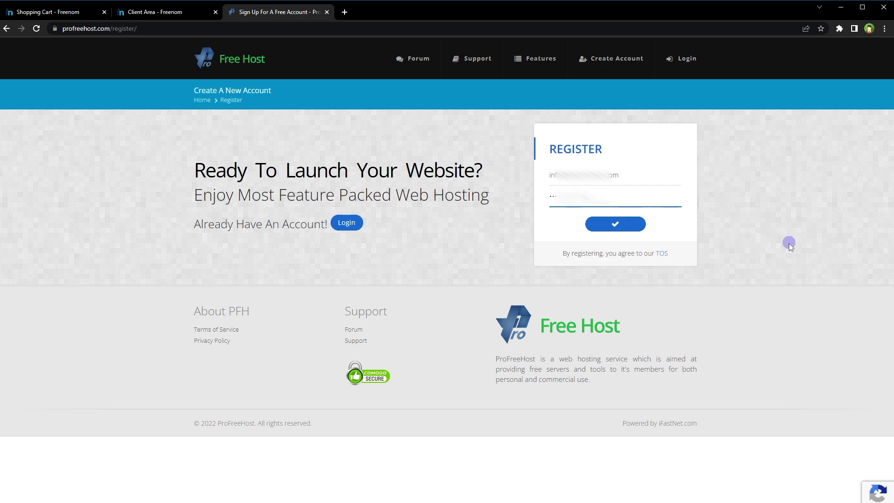
left_click(612, 228)
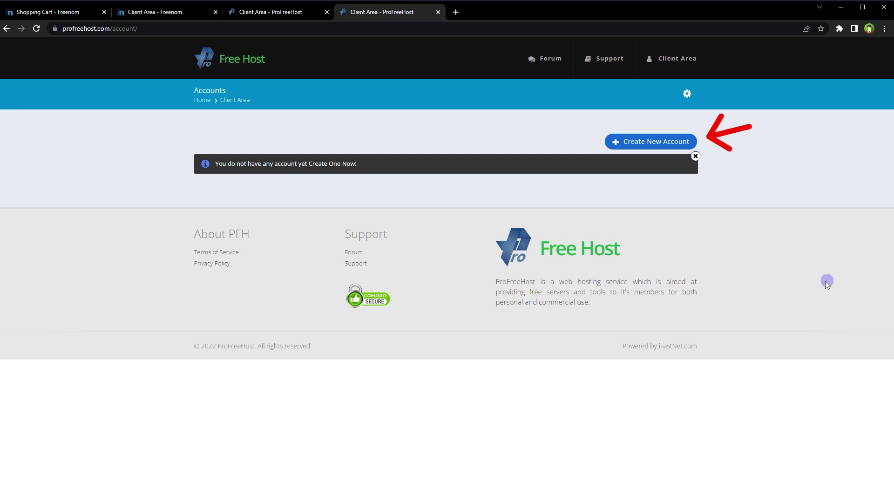
Start a new hosting account with the Custom Domain option and enter webstylepress.cf as its domain
left_click(653, 142)
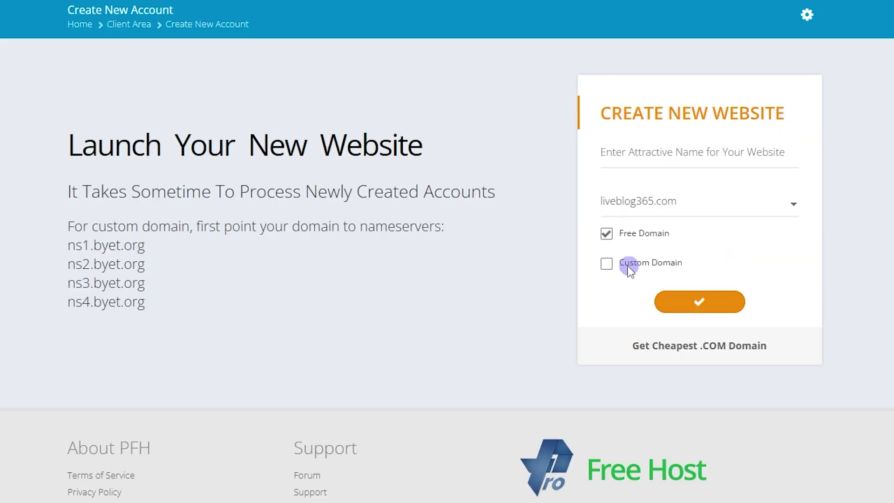
left_click(630, 268)
left_click(652, 156)
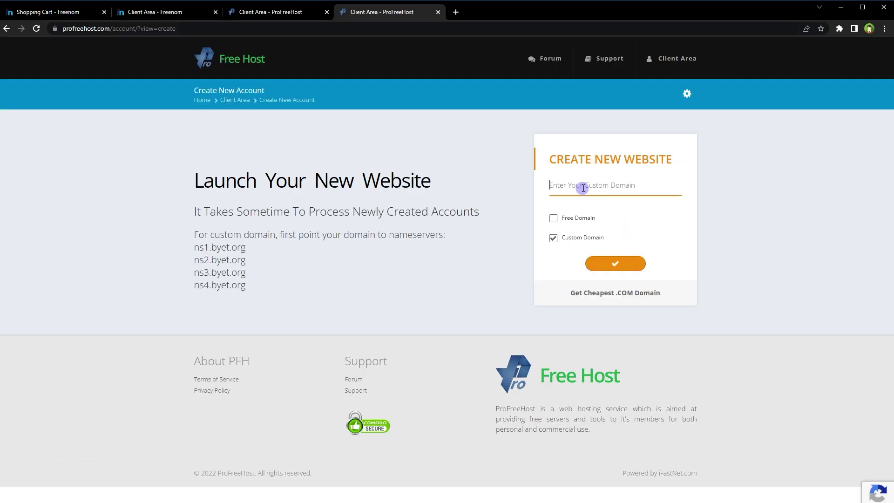
type("webstylepress.cf")
Copy the entered domain webstylepress.cf and paste it into the DNS propagation checker on whatsmydns.net
left_click_drag(626, 185, 538, 187)
key("ctrl+c")
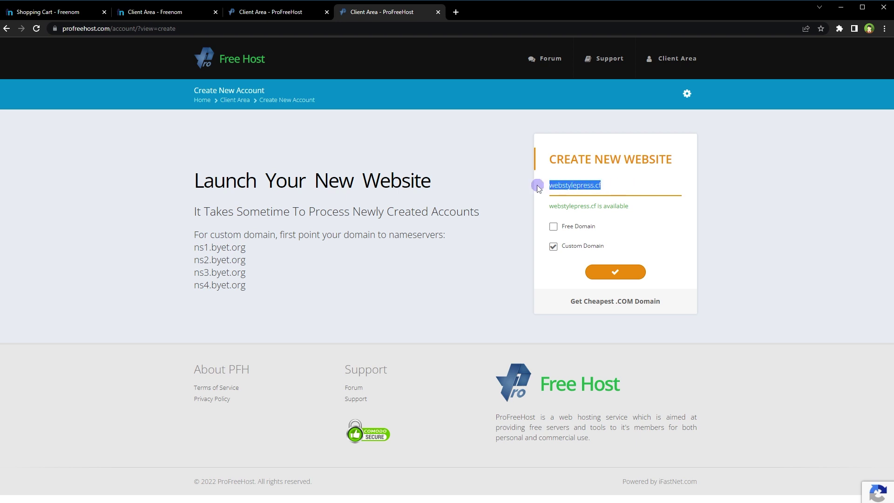
mouse_move(250, 290)
left_mouse_down()
mouse_move(219, 282)
mouse_move(183, 253)
mouse_move(198, 250)
mouse_move(196, 282)
mouse_move(254, 283)
left_mouse_up()
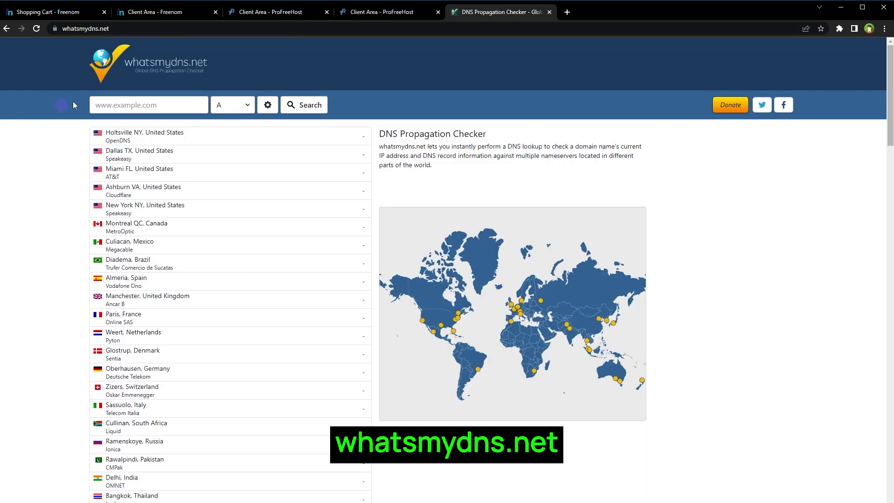
left_click(177, 109)
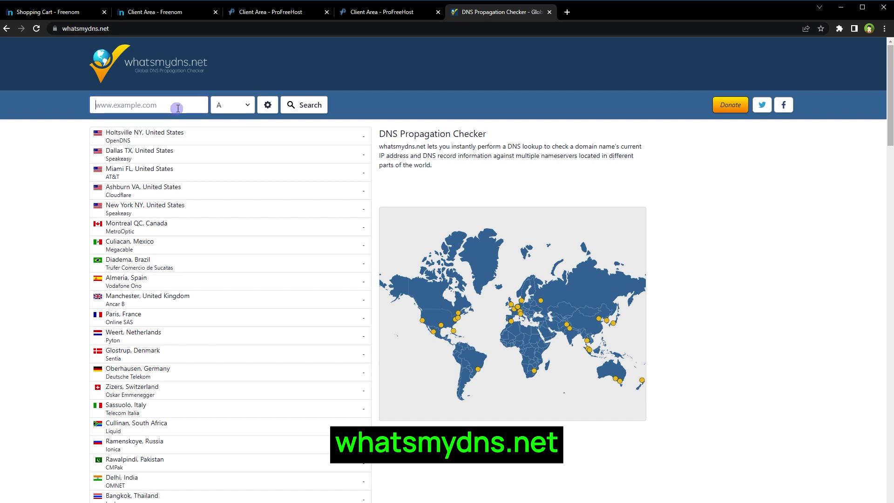
key("ctrl+v")
triple_click(174, 105)
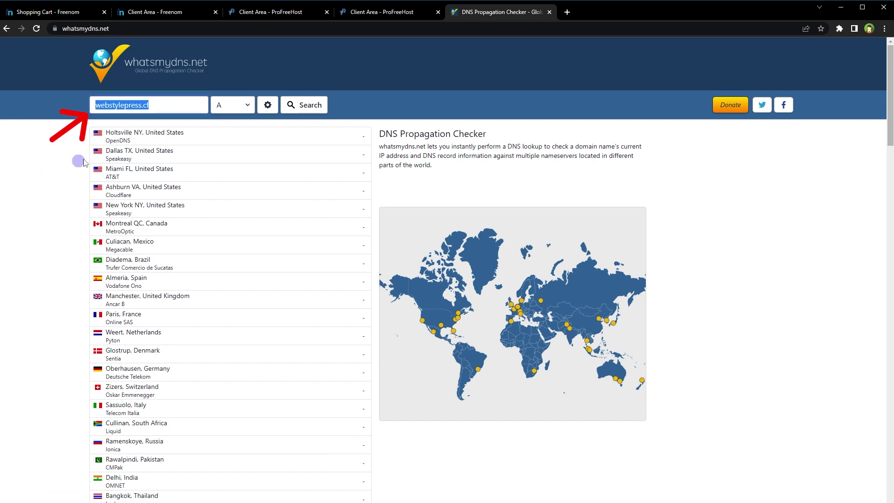
Run an NS record lookup for webstylepress.cf and examine the results across all worldwide server locations
key("Tab")
key("alt+Down")
key("Down")
key("Down")
key("Down")
key("Down")
key("Return")
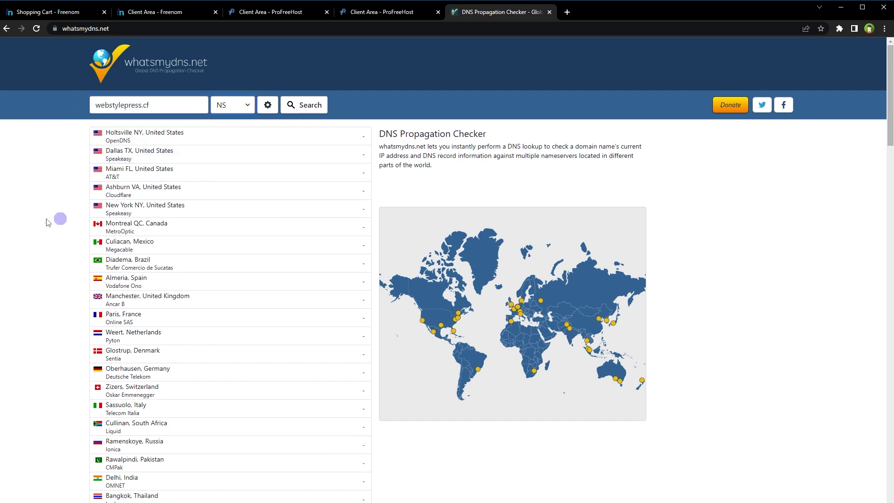
left_click(303, 109)
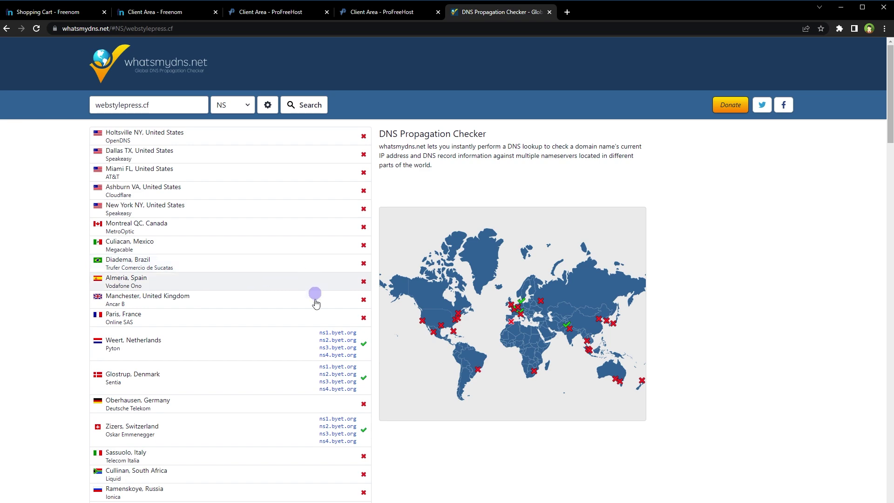
scroll(315, 309, "down", 5)
scroll(317, 327, "down", 3)
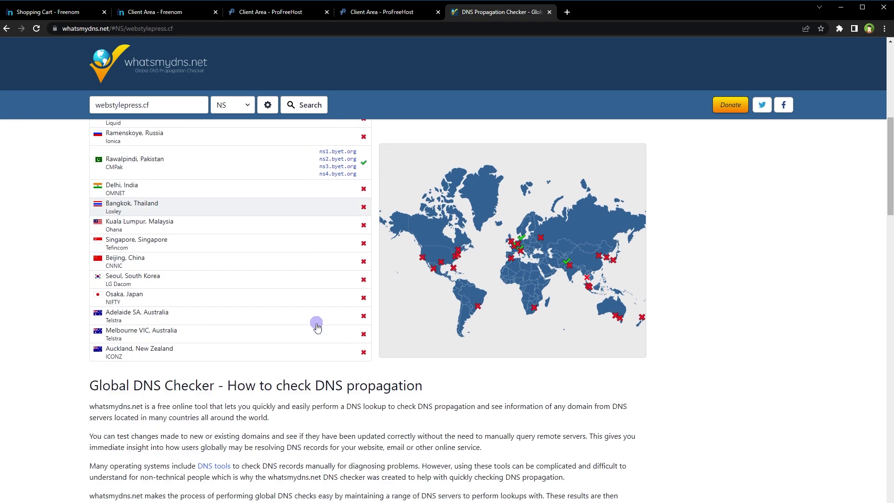
scroll(316, 326, "up", 8)
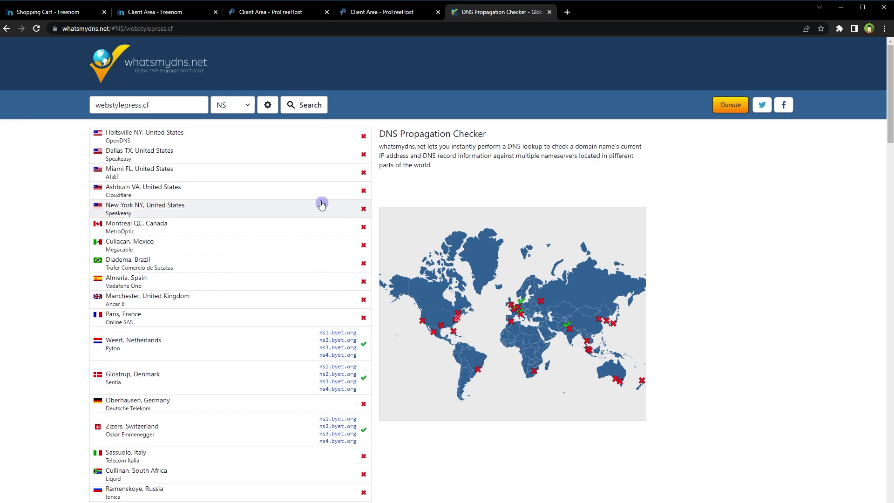
scroll(307, 284, "down", 7)
scroll(298, 295, "down", 3)
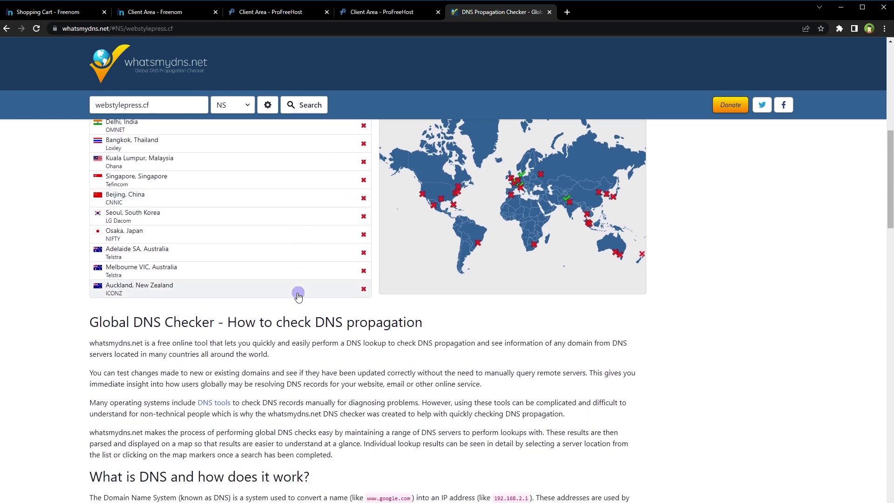
scroll(297, 294, "up", 10)
Return to the ProFreeHost accounts, open the management page of webstylepress.cf and launch its control panel in a new tab
key("ctrl+shift+Tab")
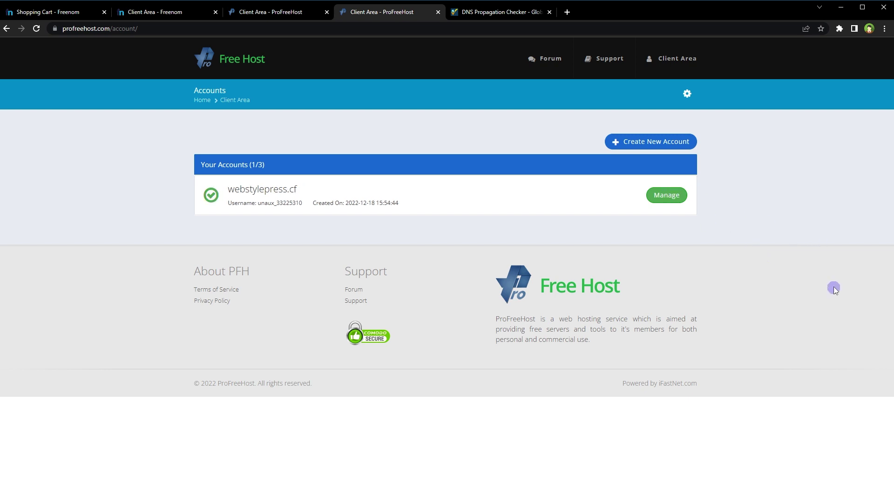
left_click(674, 203)
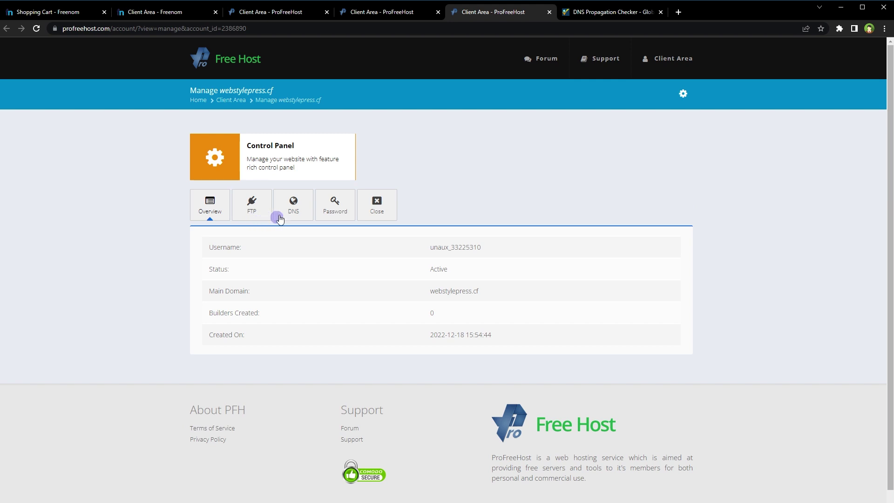
right_click(301, 158)
left_click(338, 163)
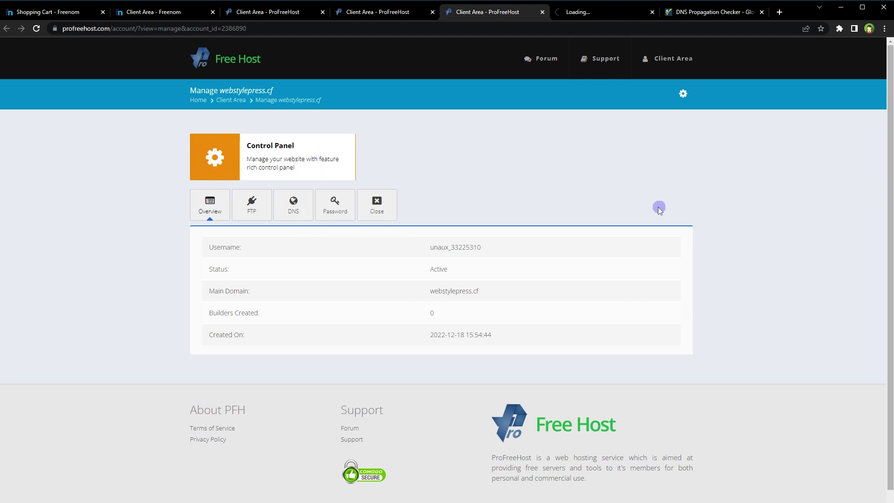
key("ctrl+Tab")
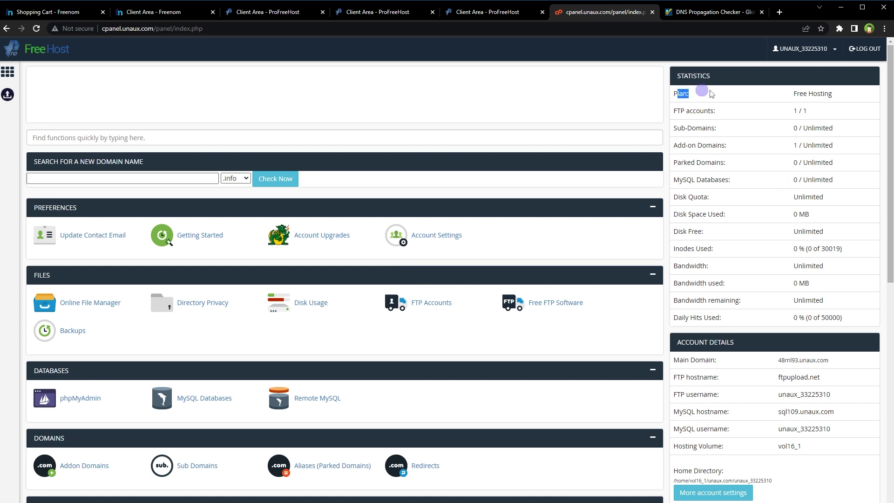
Examine the hosting statistics for the plan, sub-domains, add-on domains, MySQL databases, disk quota and bandwidth
left_click_drag(679, 93, 836, 93)
left_click_drag(679, 127, 836, 129)
left_click_drag(679, 145, 722, 145)
left_click_drag(678, 179, 725, 179)
left_click_drag(674, 197, 817, 197)
left_click_drag(680, 263, 832, 264)
left_click(833, 272)
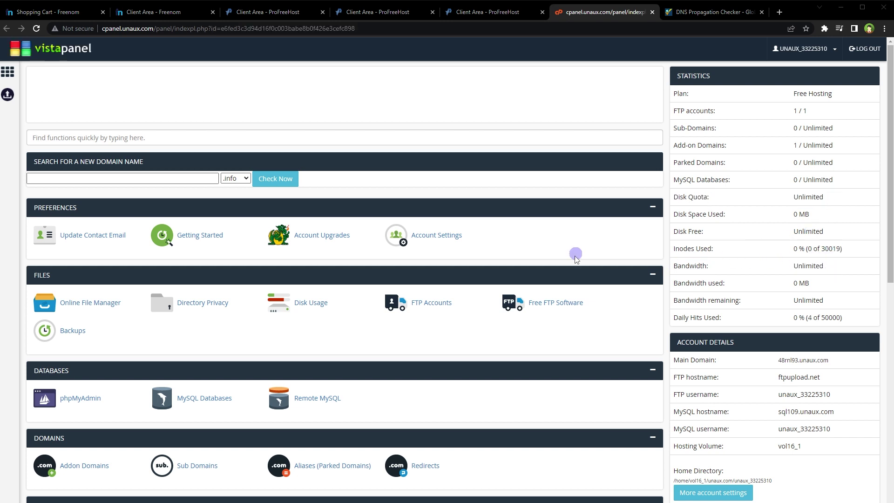
Open the Softaculous Apps Installer from the control panel and bring up the WordPress installation form
scroll(575, 256, "down", 10)
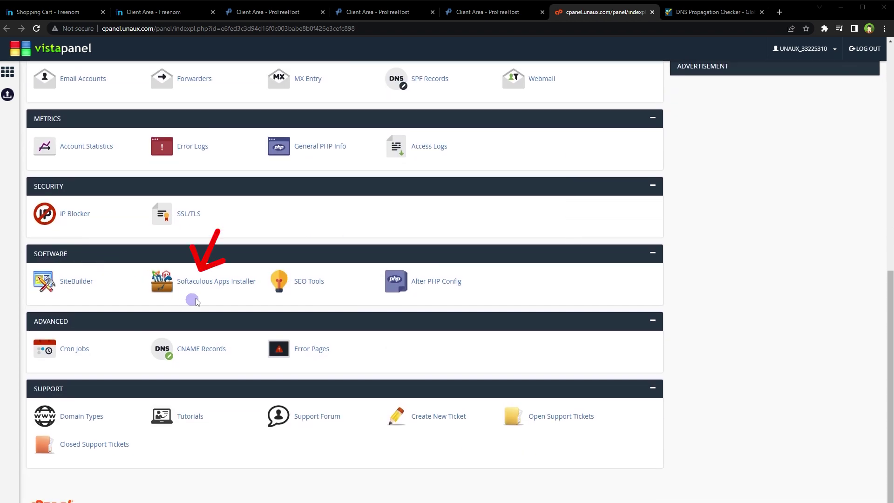
left_click(223, 281)
left_click(697, 13)
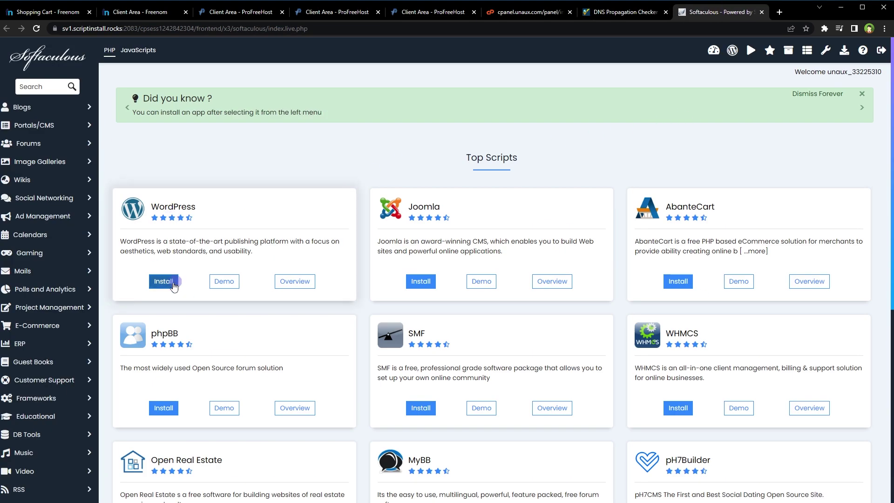
left_click(173, 284)
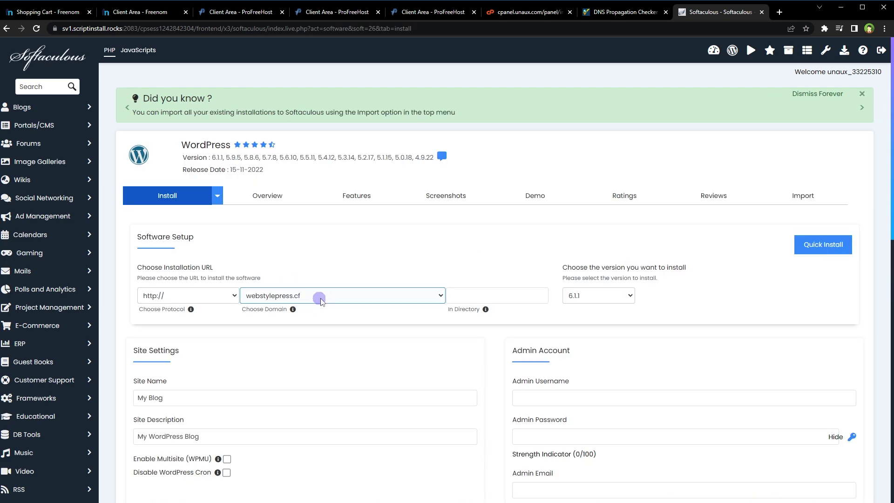
Choose WordPress version 6.1.1 for the installation and set the site name to WebStylePress
left_click(584, 295)
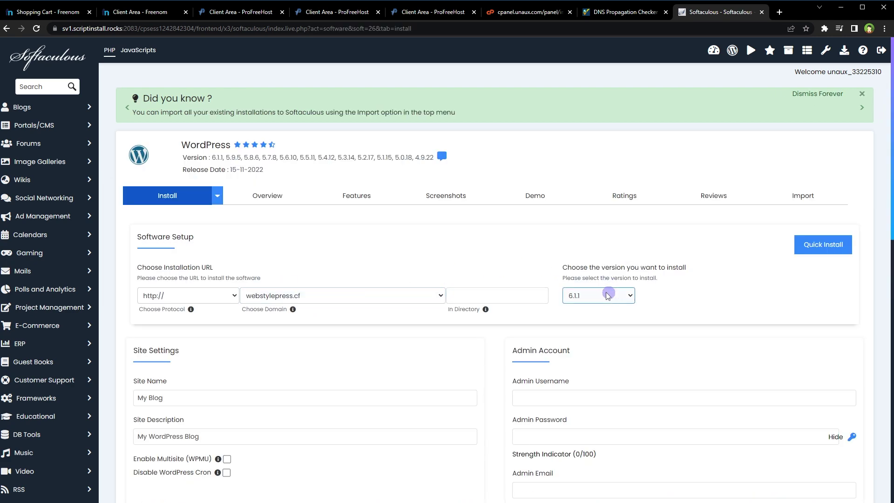
left_click(580, 296)
left_click(581, 300)
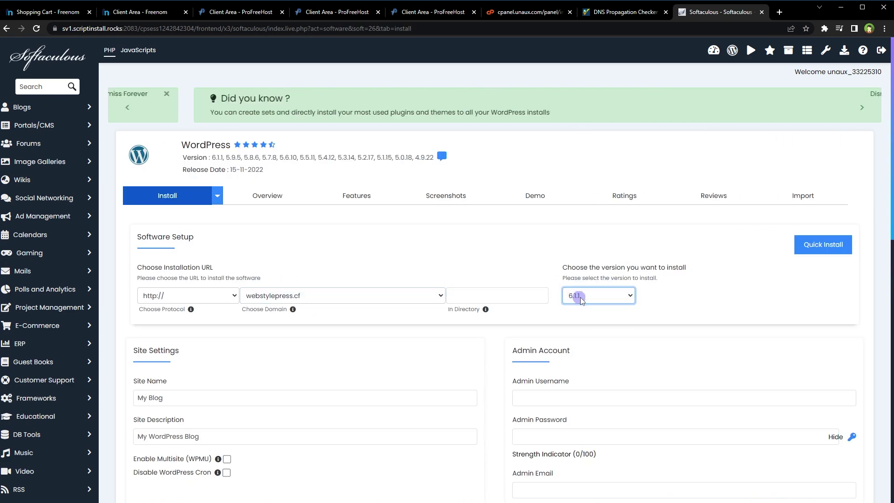
double_click(336, 400)
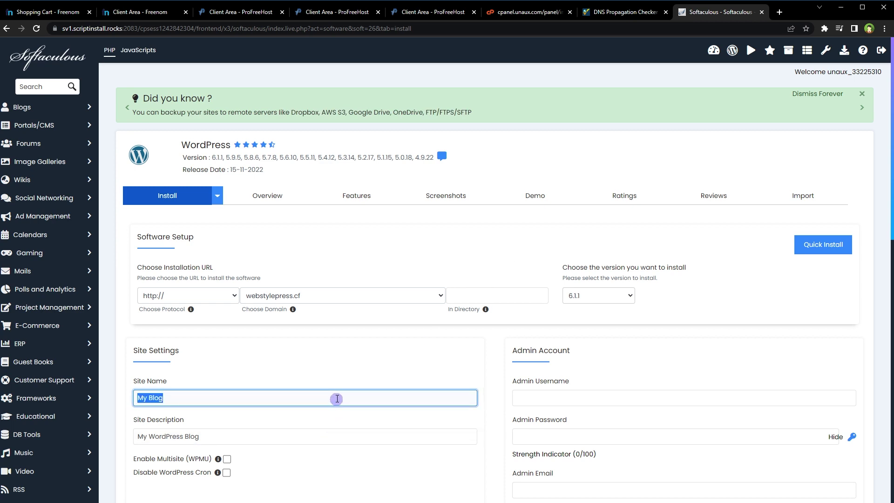
type("WebStylePress")
Fill in the WordPress admin account with the admin username, admin password and admin e-mail
left_click(578, 391)
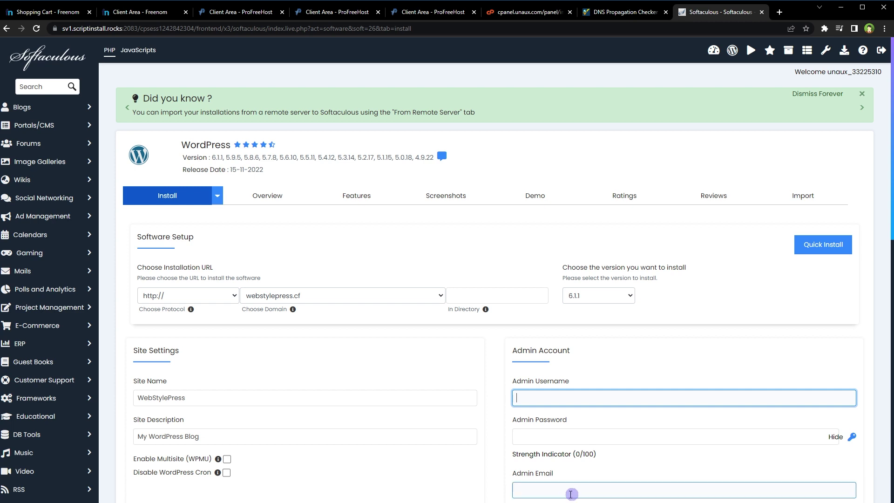
left_click(625, 395)
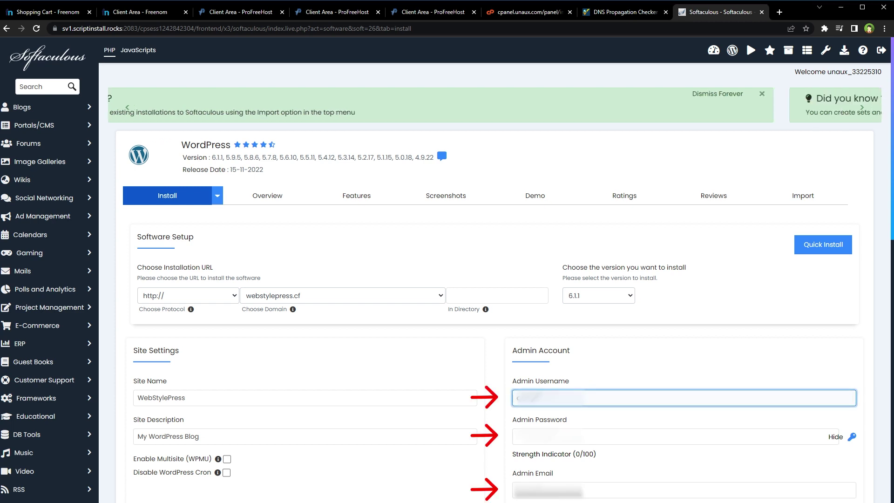
left_click(591, 429)
key("ctrl+v")
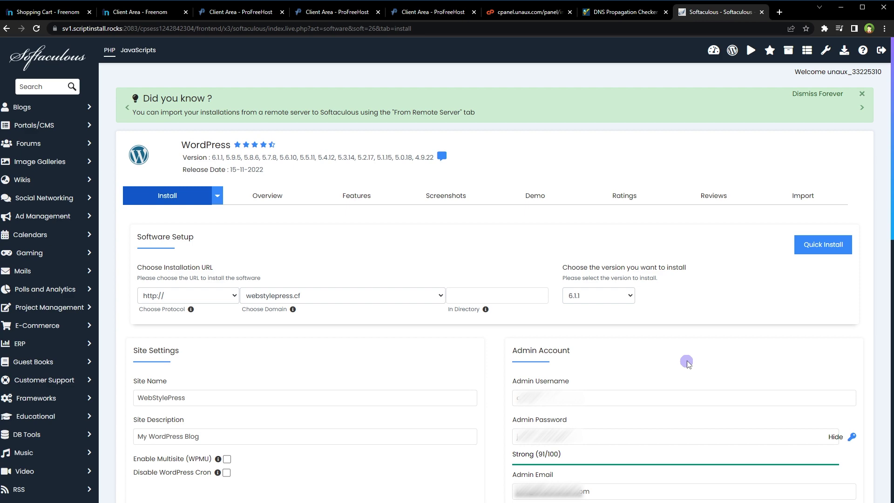
scroll(687, 362, "down", 15)
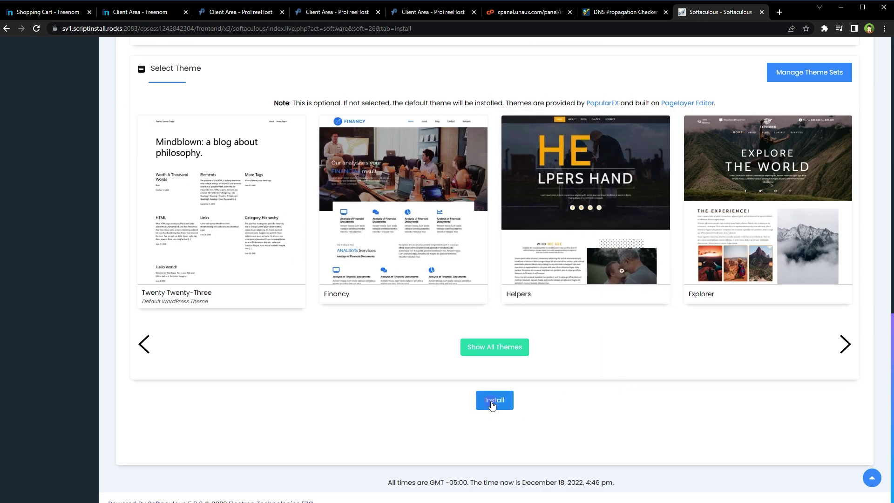
left_click(492, 403)
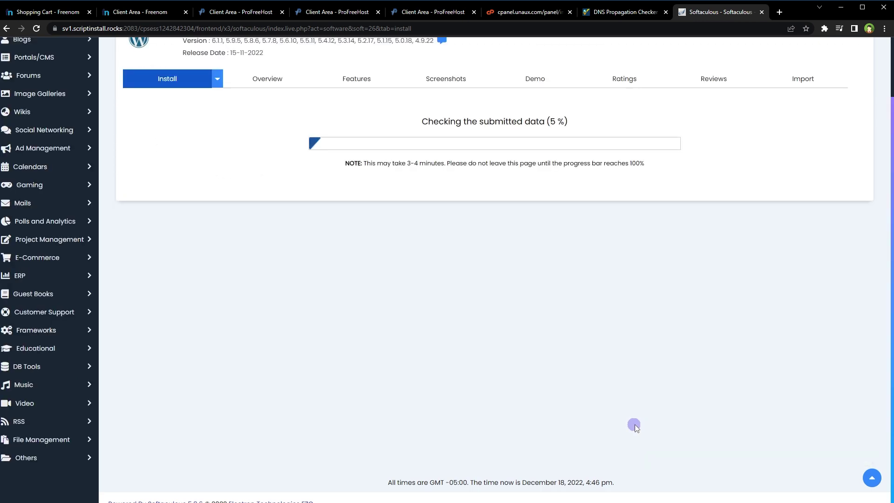
scroll(635, 424, "up", 2)
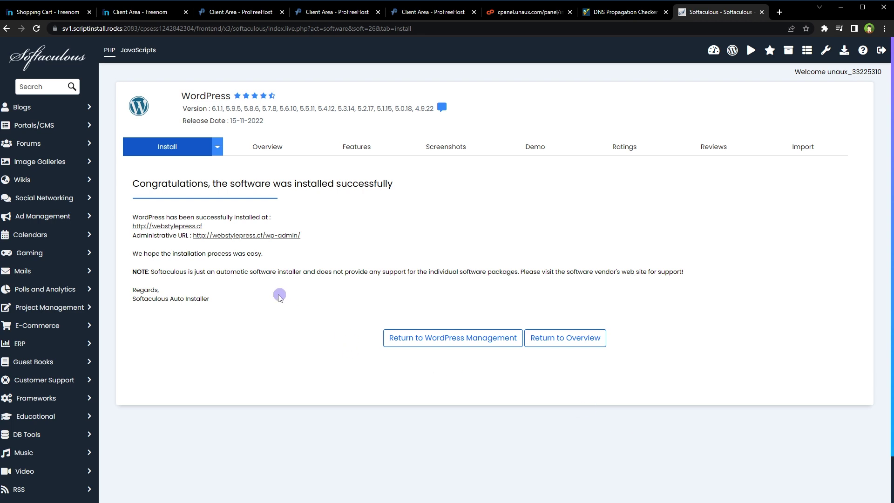
right_click(181, 227)
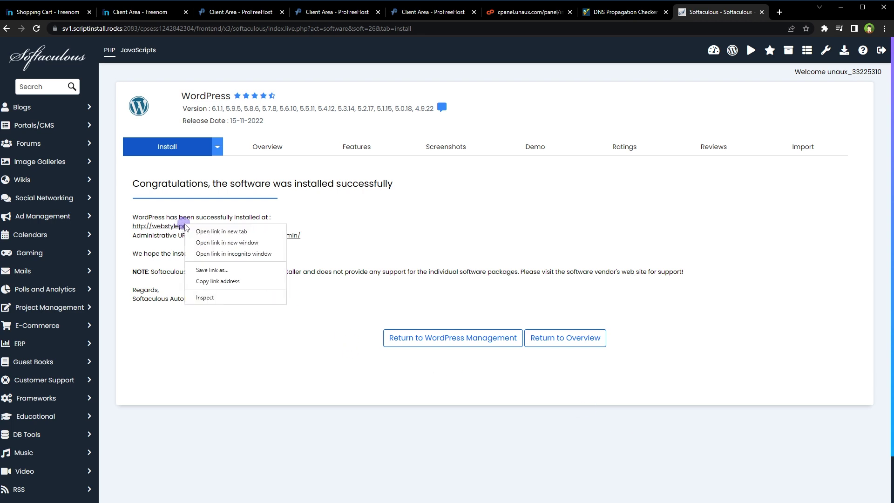
left_click(201, 233)
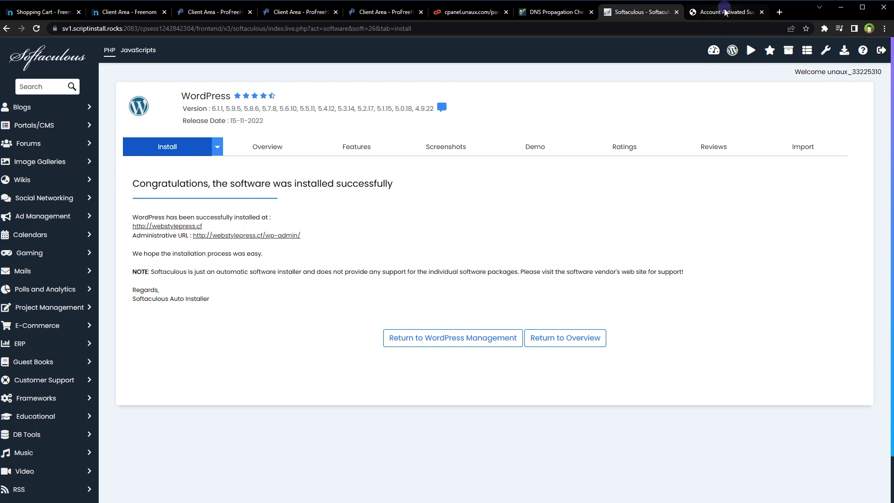
Look over the front page of the newly installed site webstylepress.cf and its web address
left_click(729, 10)
scroll(723, 235, "down", 1)
scroll(723, 237, "up", 1)
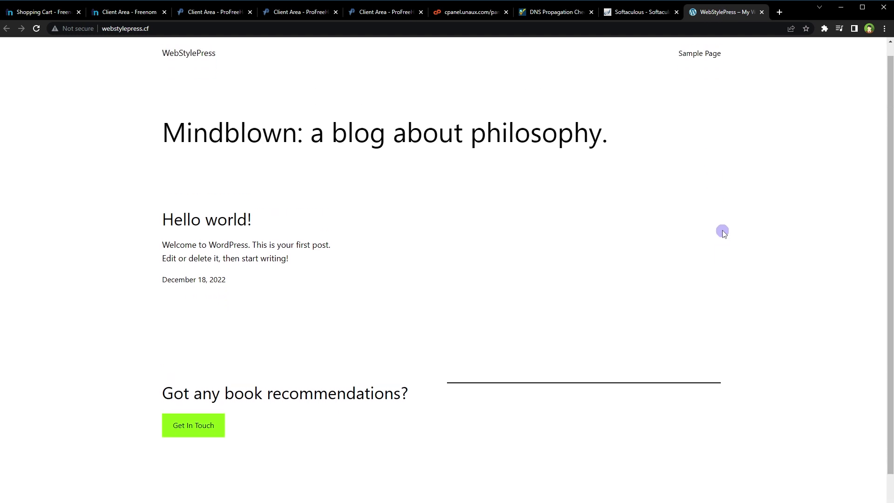
left_click(173, 26)
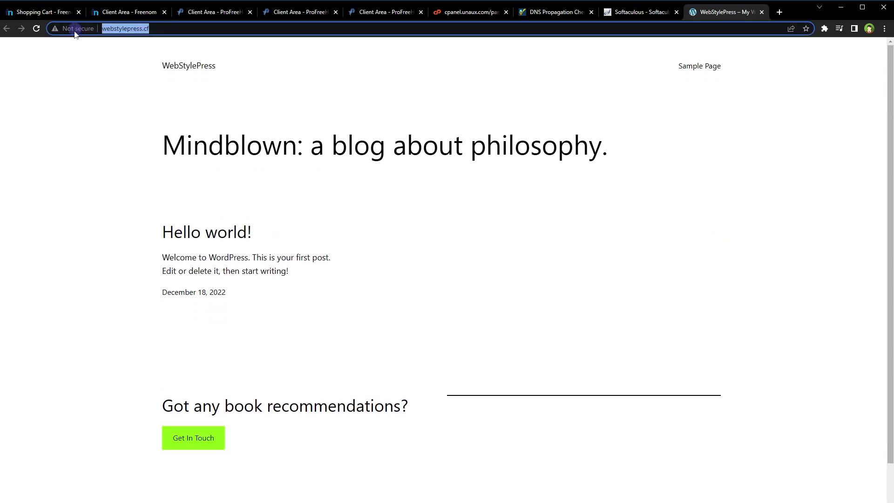
left_click(224, 128)
Open the WordPress admin dashboard from the installation's administrative URL and dismiss the welcome panel
left_click(626, 10)
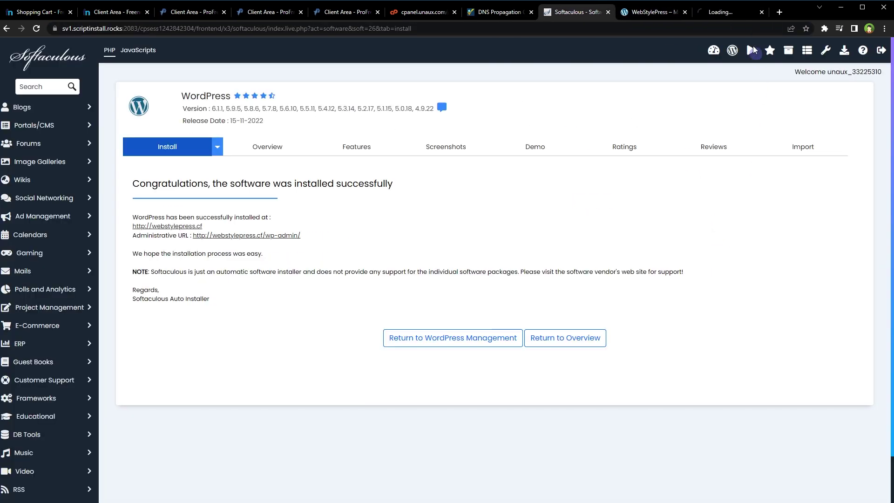
left_click(680, 12)
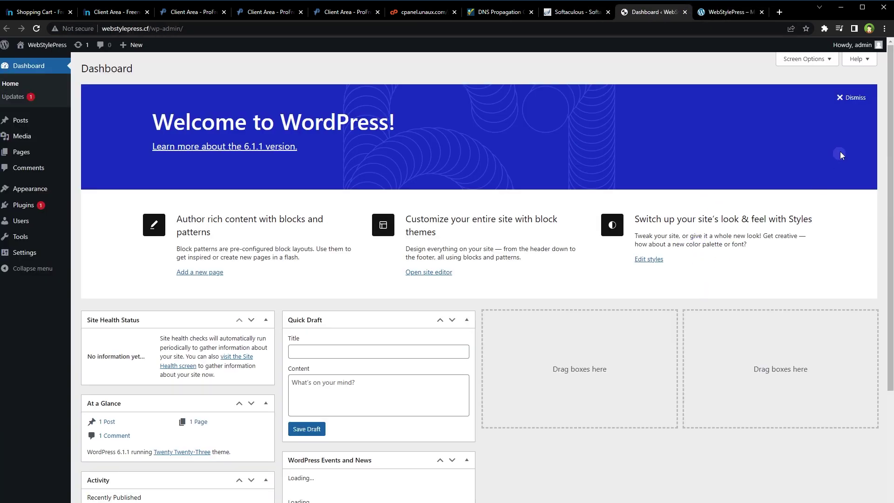
left_click(856, 99)
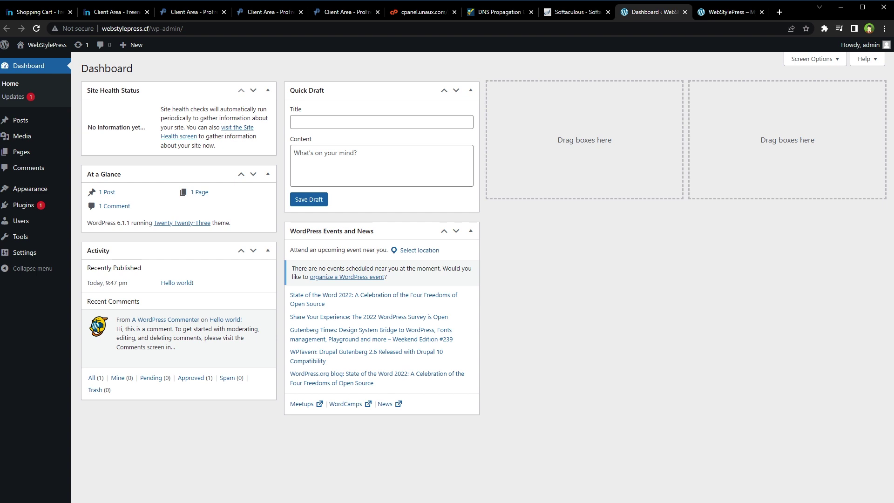
Search the plugin directory for elementor and install the Elementor Website Builder plugin
mouse_move(52, 208)
left_click(96, 222)
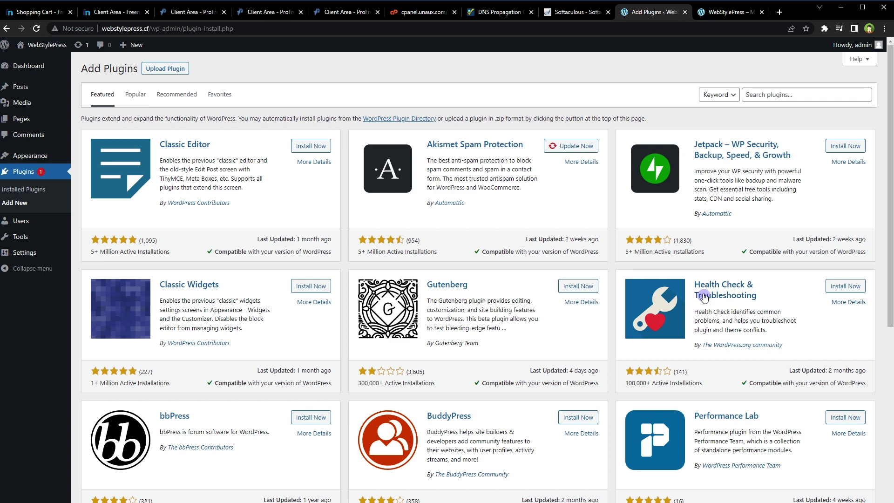
left_click(831, 93)
type("e")
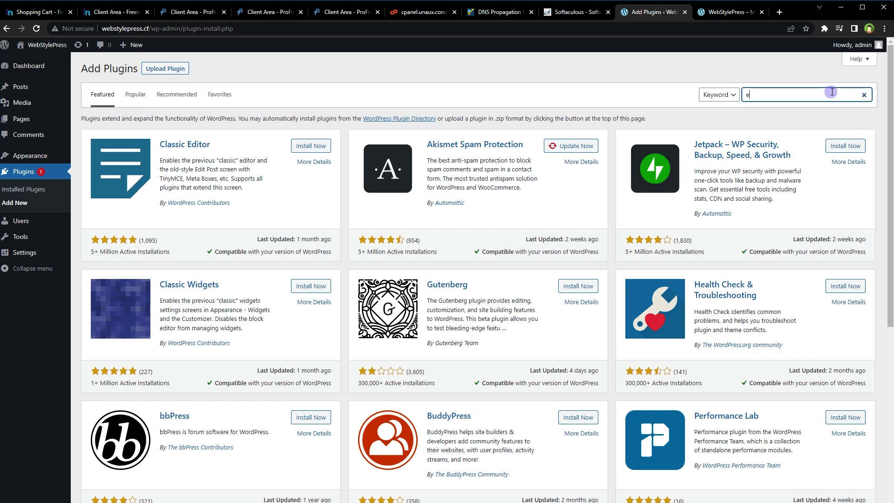
type("lementor")
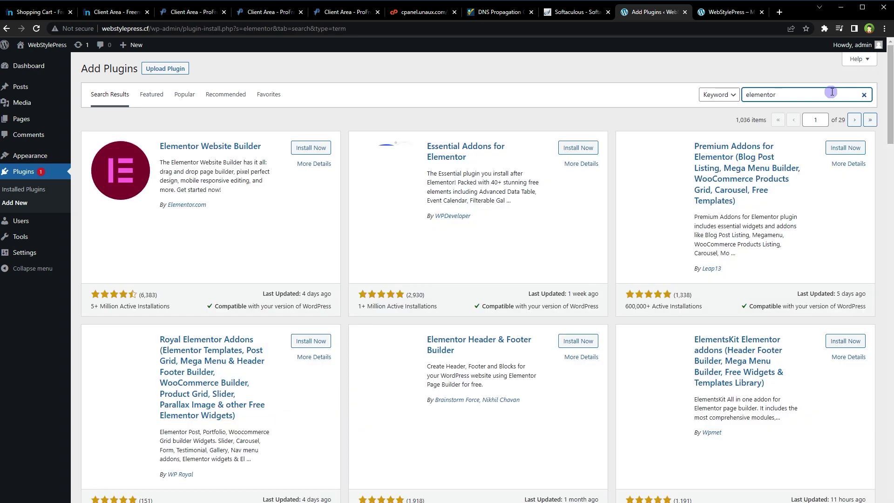
left_click(302, 147)
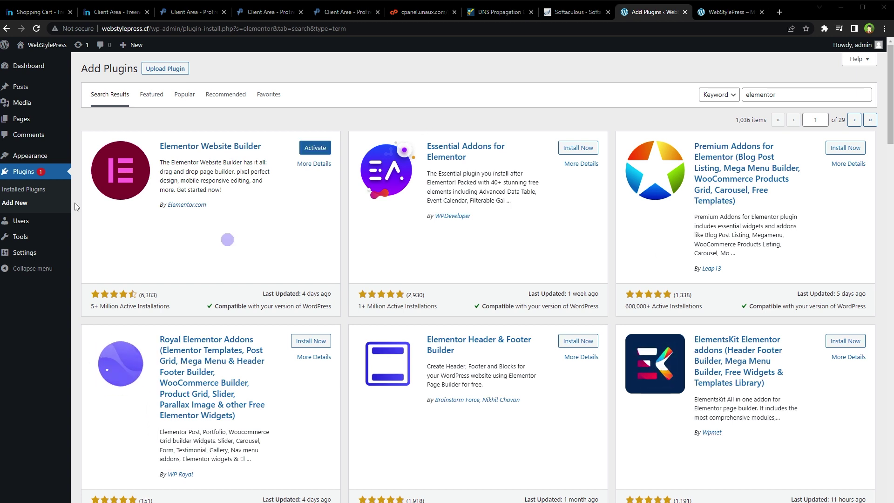
Find and install the WooCommerce plugin, and activate both WooCommerce and Elementor
double_click(820, 96)
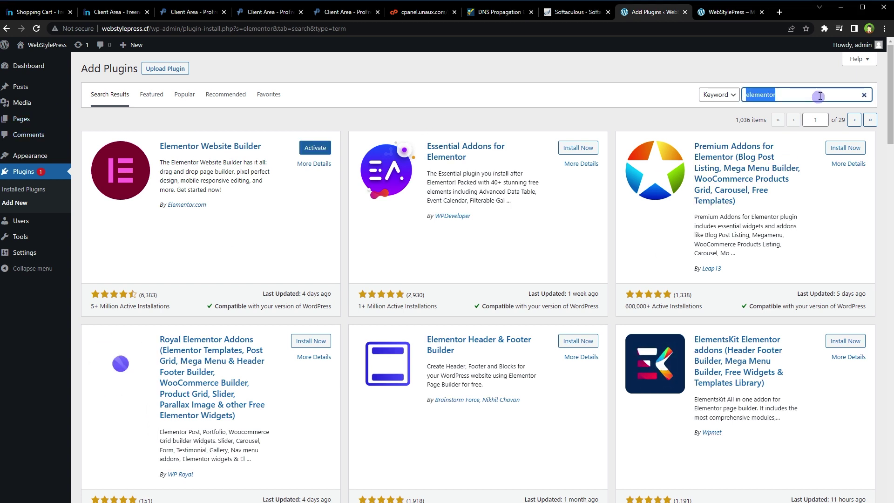
type("woocommer")
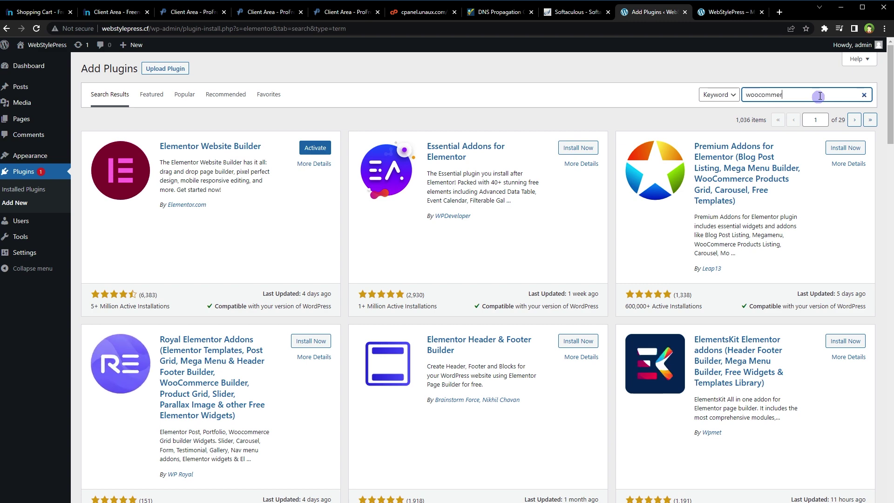
type("ce")
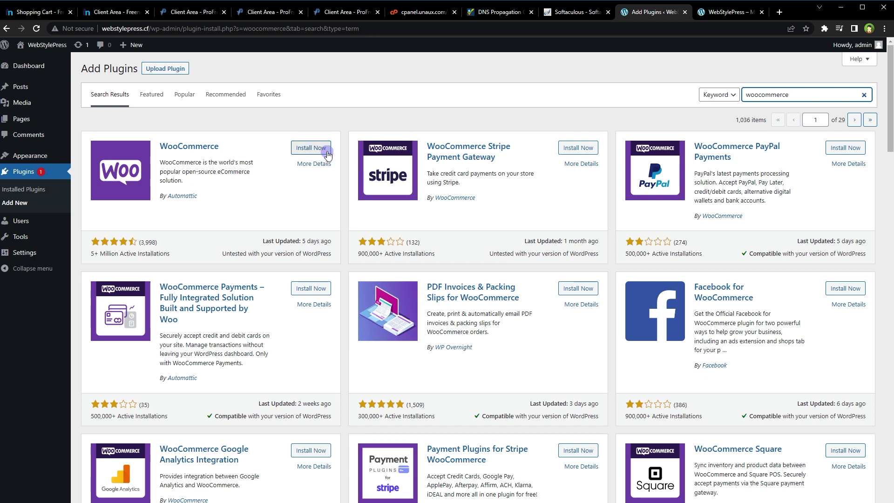
left_click(323, 153)
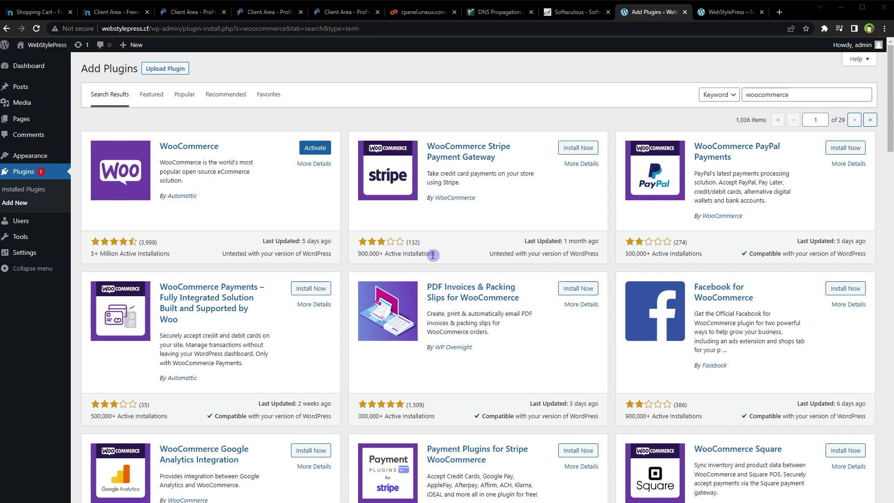
left_click(315, 148)
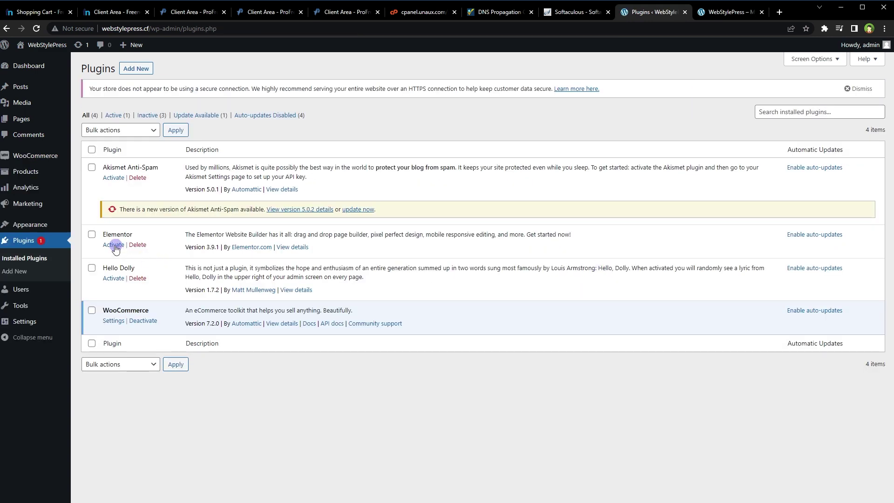
left_click(114, 245)
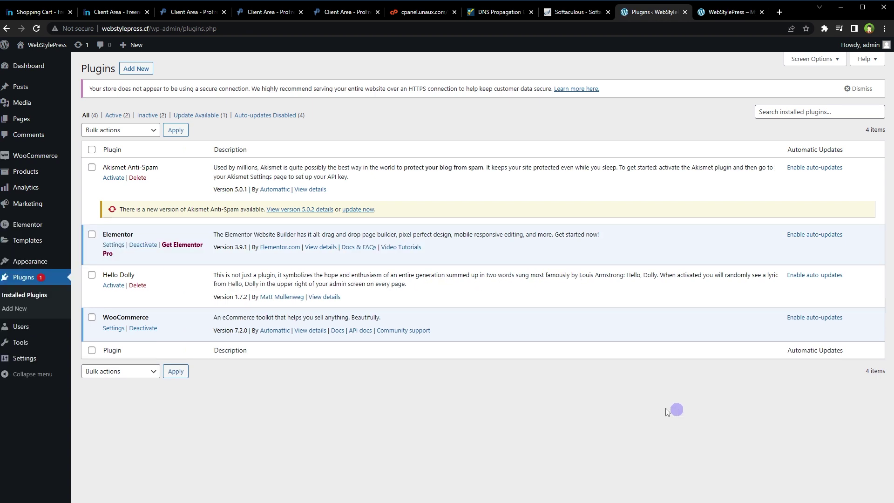
Install the Astra theme from the popular WordPress themes and activate it
mouse_move(38, 261)
left_click(89, 263)
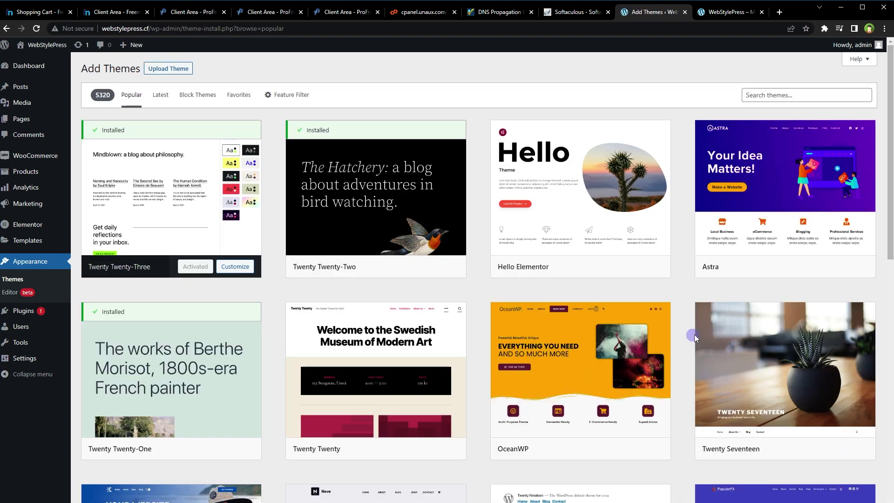
mouse_move(727, 247)
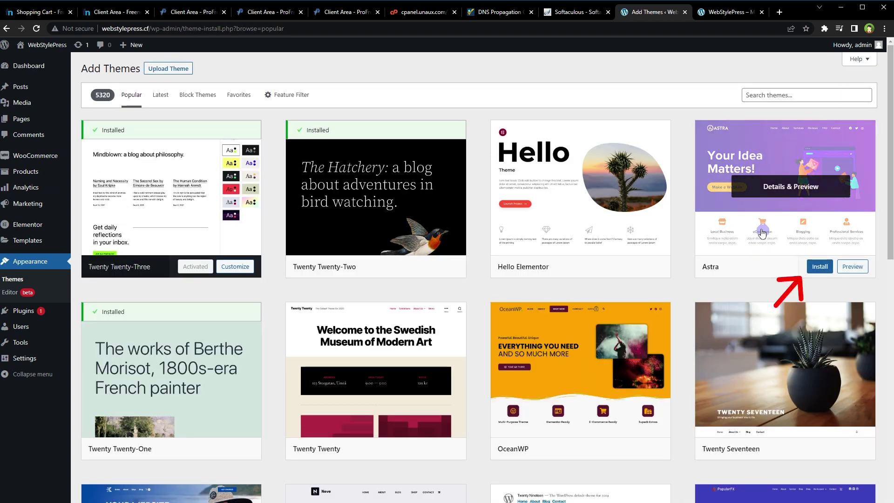
left_click(813, 264)
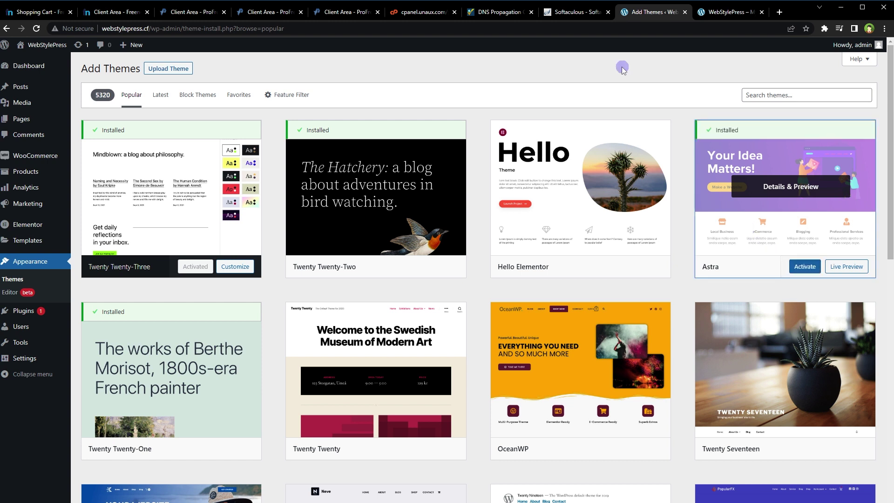
left_click(805, 266)
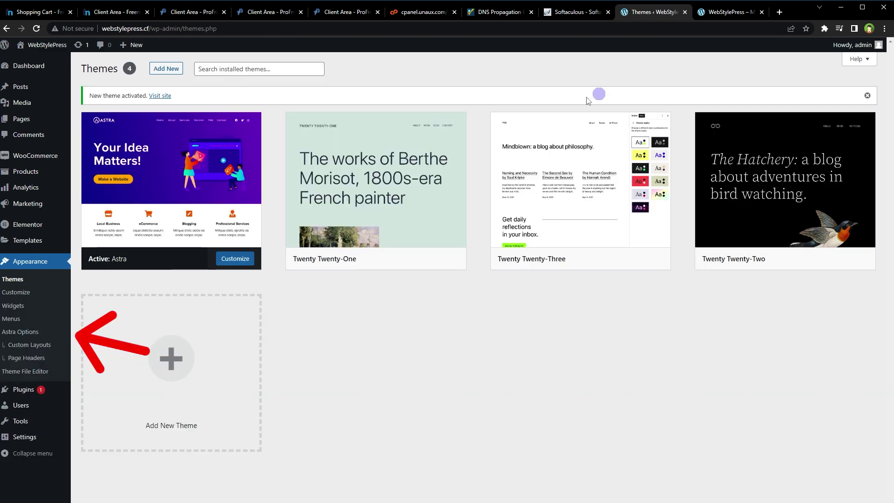
Install the Starter Templates importer plugin from the Astra options and start building a website with Elementor as page builder
left_click(33, 332)
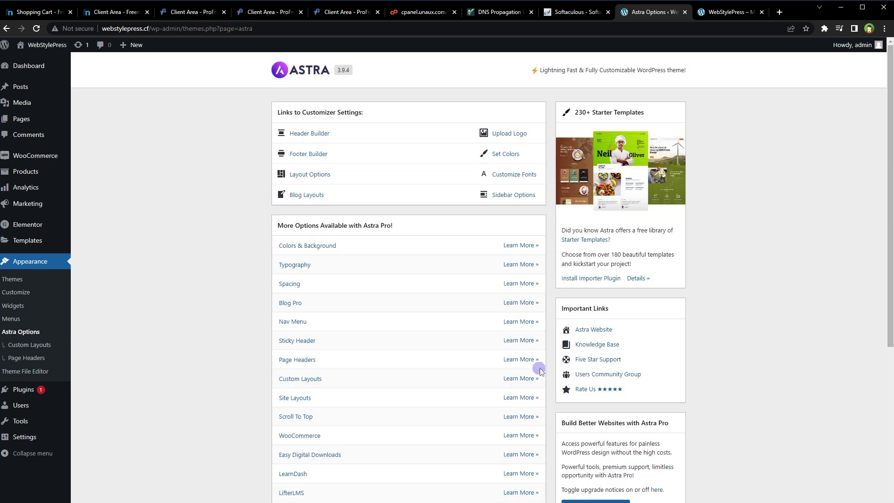
left_click(588, 278)
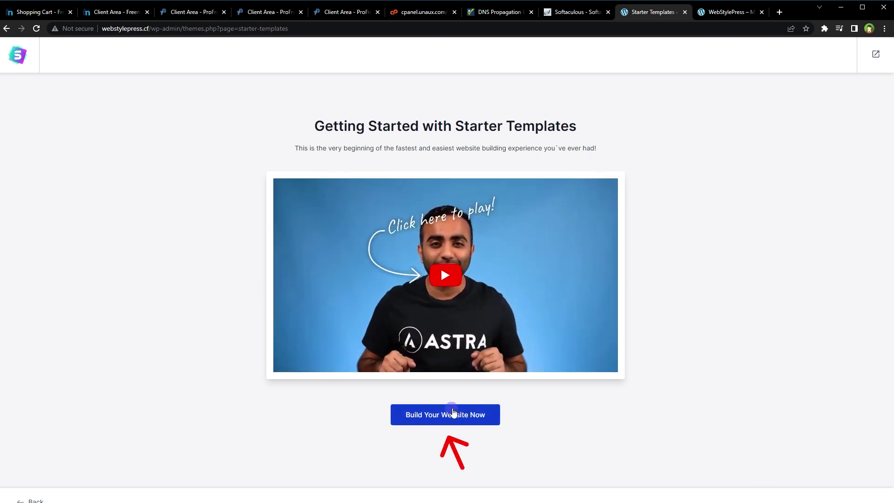
left_click(453, 412)
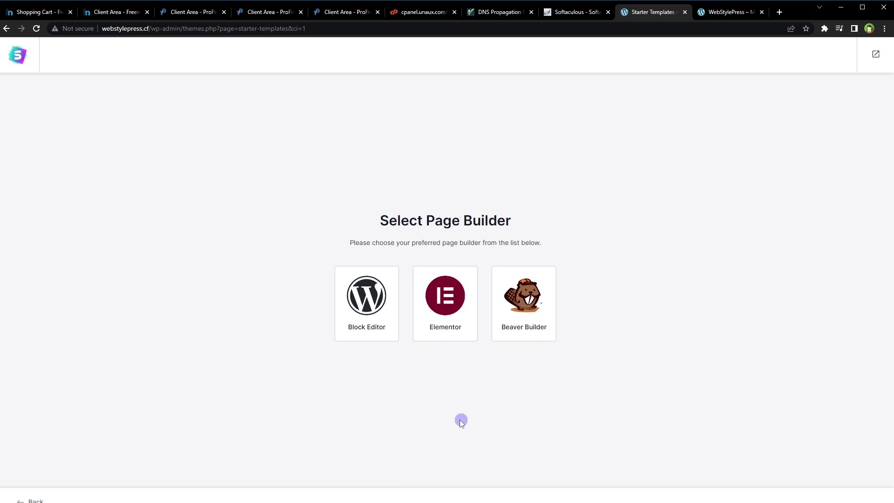
left_click(457, 308)
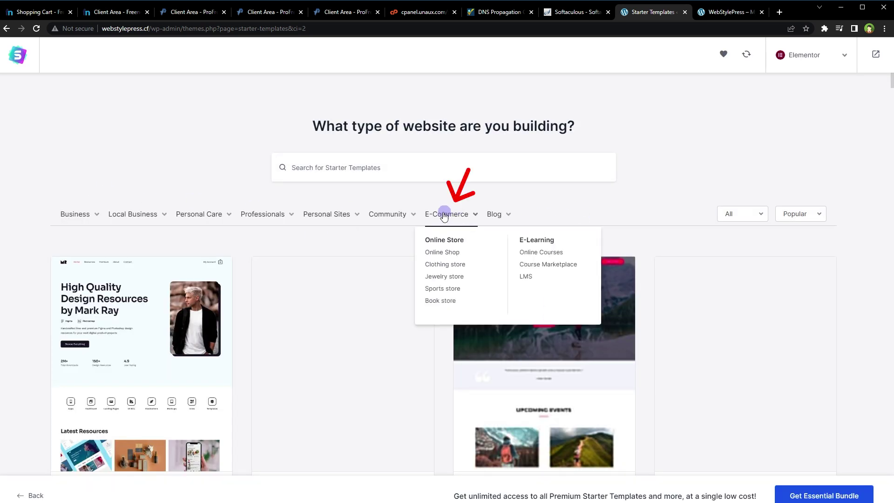
Filter the starter templates to E-Commerce and select the Plant Shop template
left_click(445, 214)
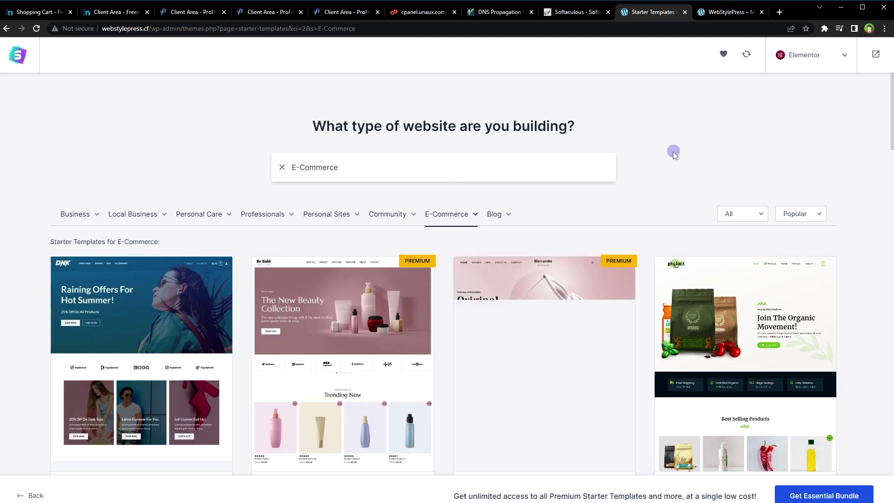
scroll(674, 154, "down", 7)
scroll(667, 177, "down", 6)
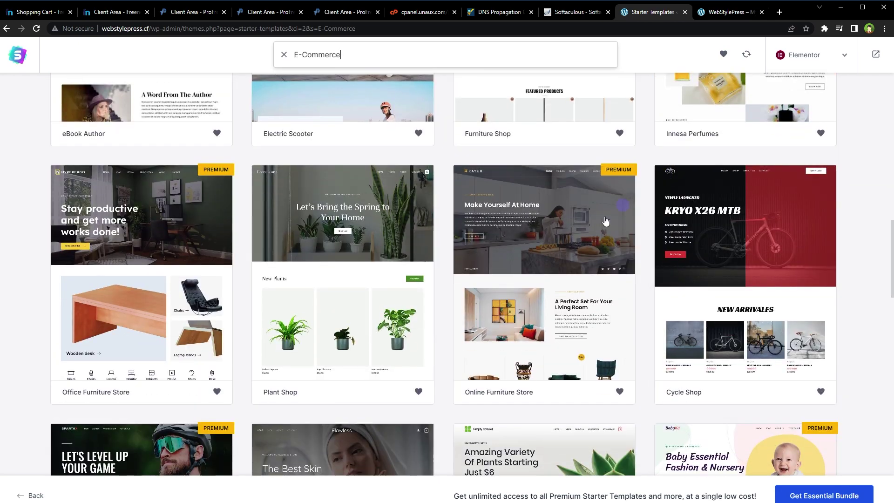
left_click(364, 240)
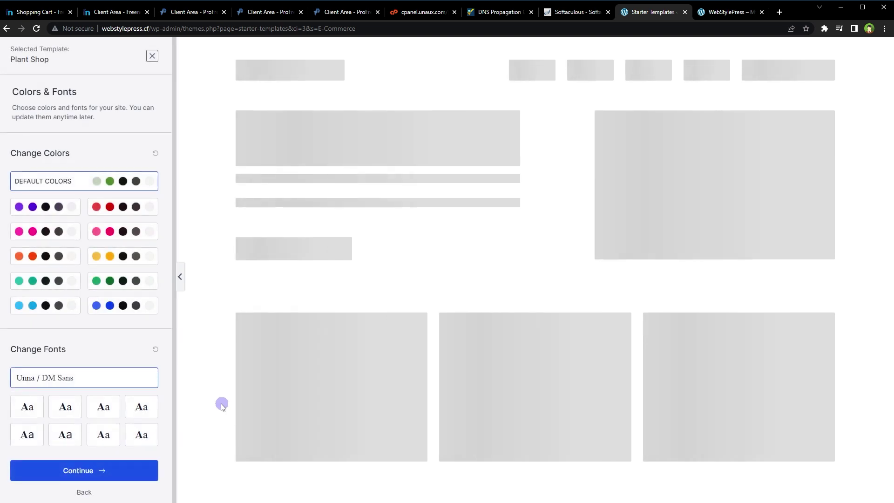
Build the website with the template's default colors and fonts and with Share Non-Sensitive Data turned off
left_click(75, 475)
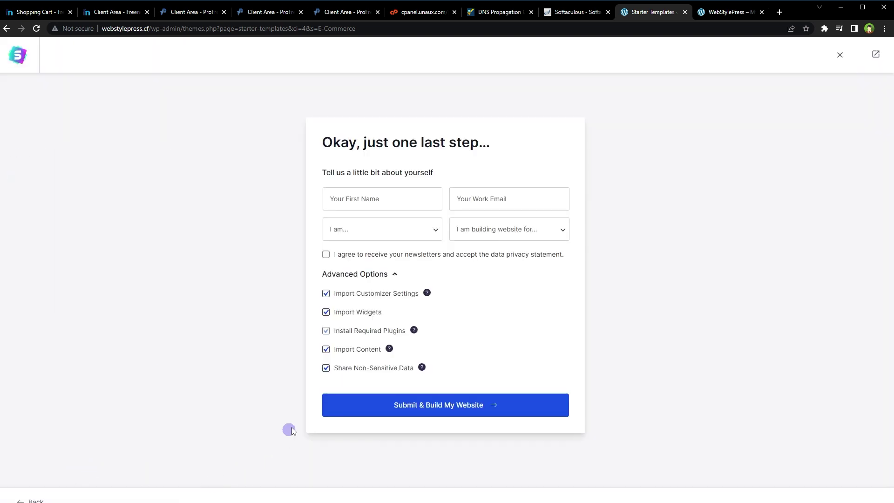
left_click(326, 368)
left_click(509, 409)
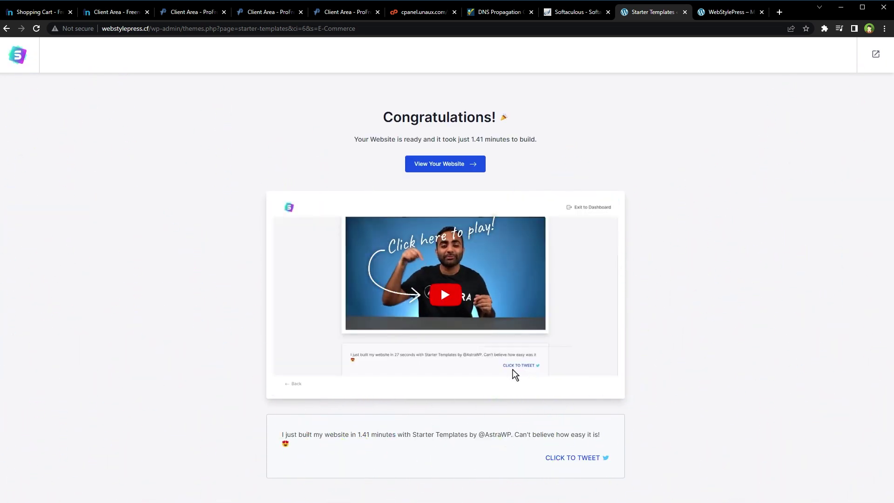
Reload webstylepress.cf and examine the imported home page and the Plants shop page
left_click(717, 14)
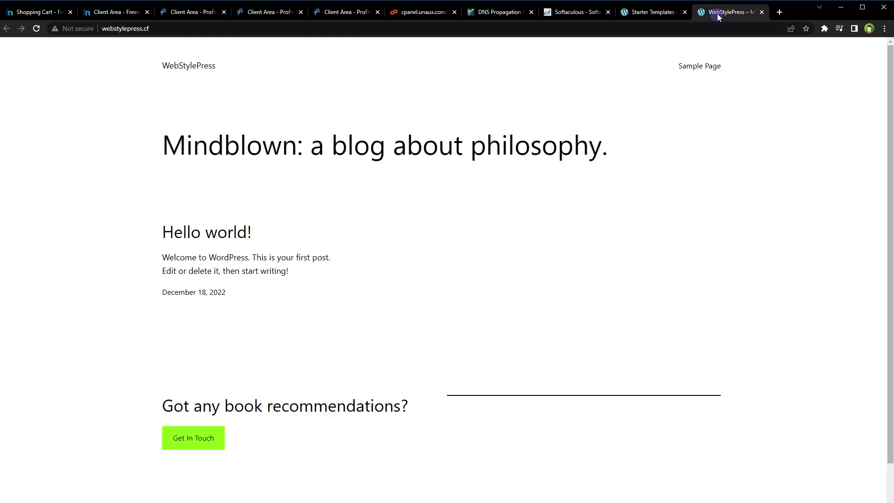
left_click(736, 155)
key("F5")
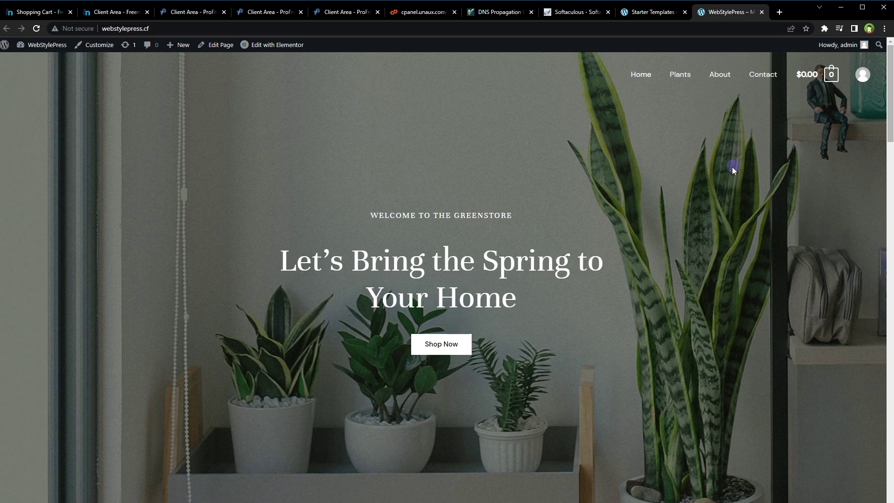
scroll(732, 166, "down", 15)
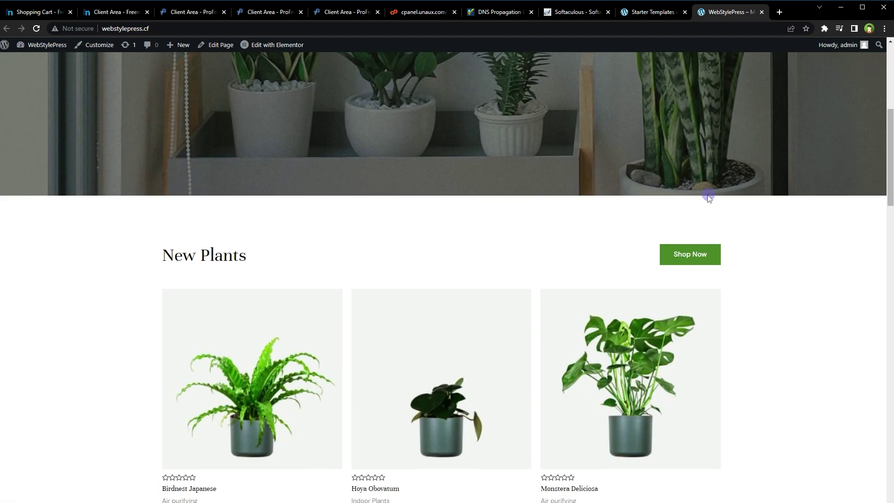
scroll(718, 208, "down", 20)
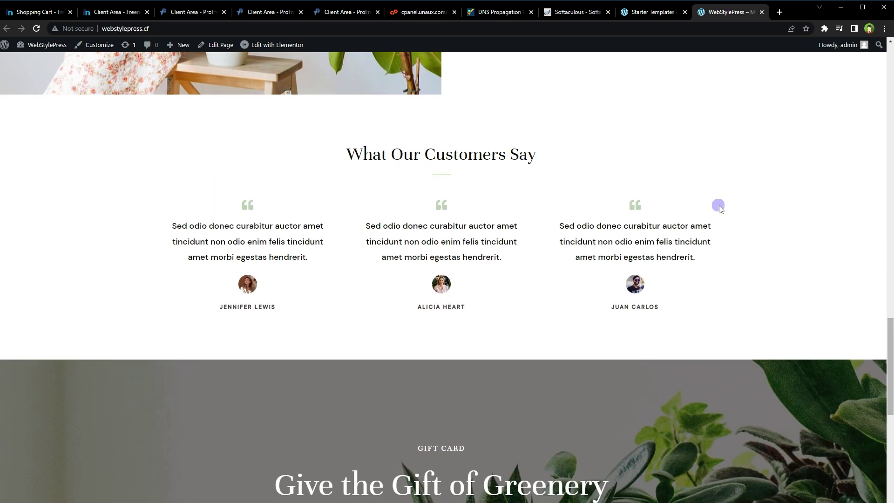
scroll(720, 208, "up", 20)
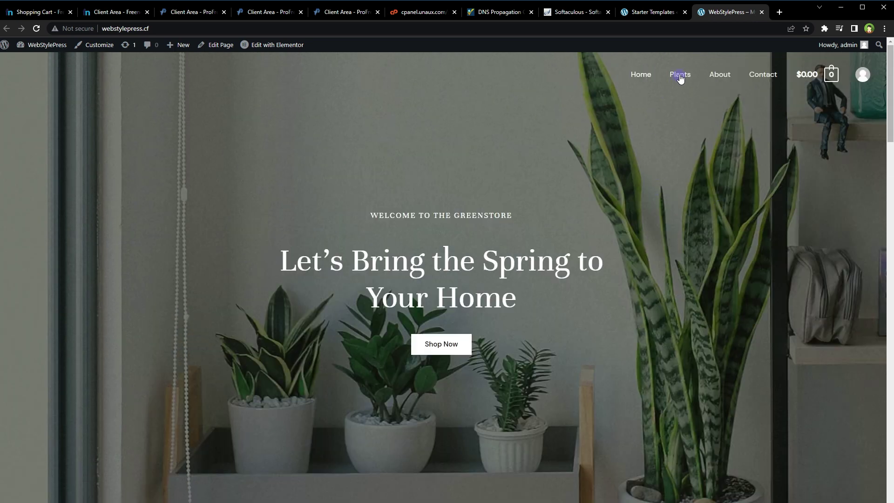
left_click(677, 87)
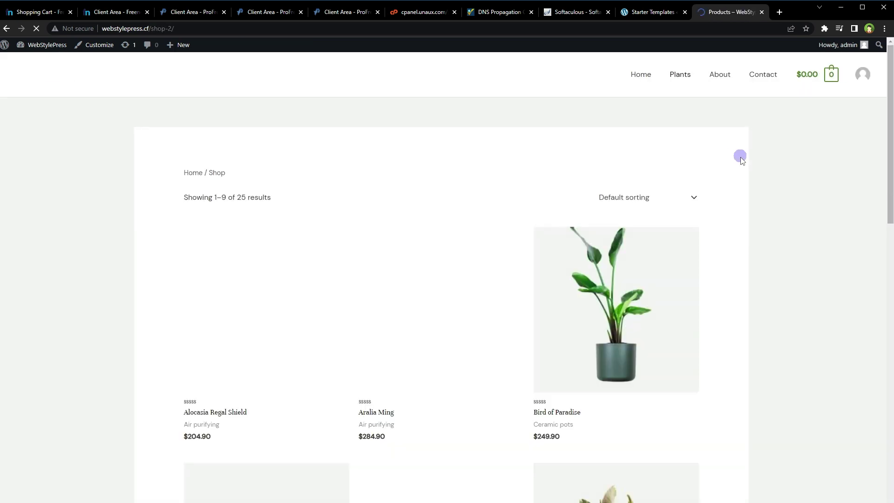
scroll(741, 159, "down", 7)
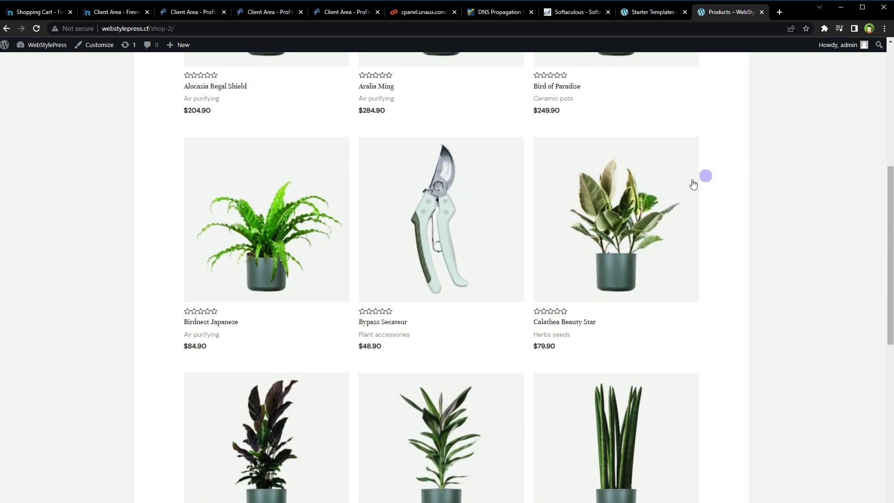
Open the Calathea Beauty Star product page and examine its details, reviews section and second gallery photo
left_click(685, 192)
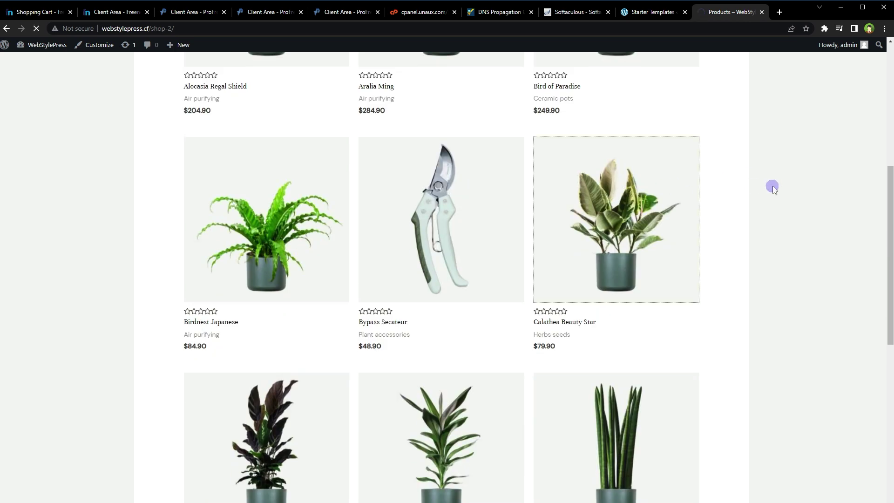
scroll(773, 186, "down", 10)
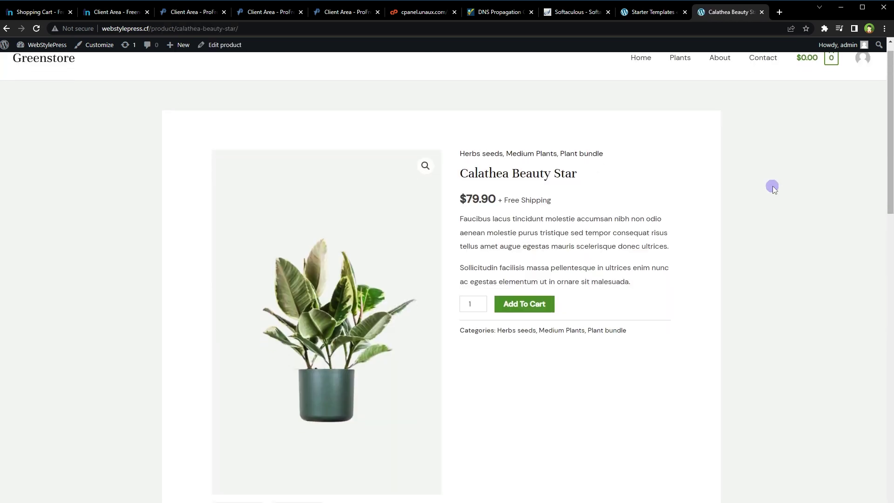
scroll(773, 186, "up", 5)
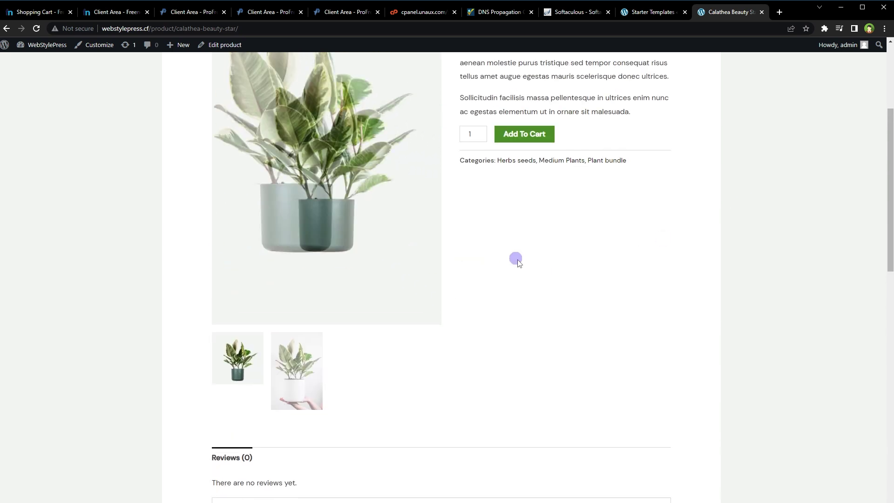
scroll(516, 260, "down", 8)
scroll(518, 260, "up", 8)
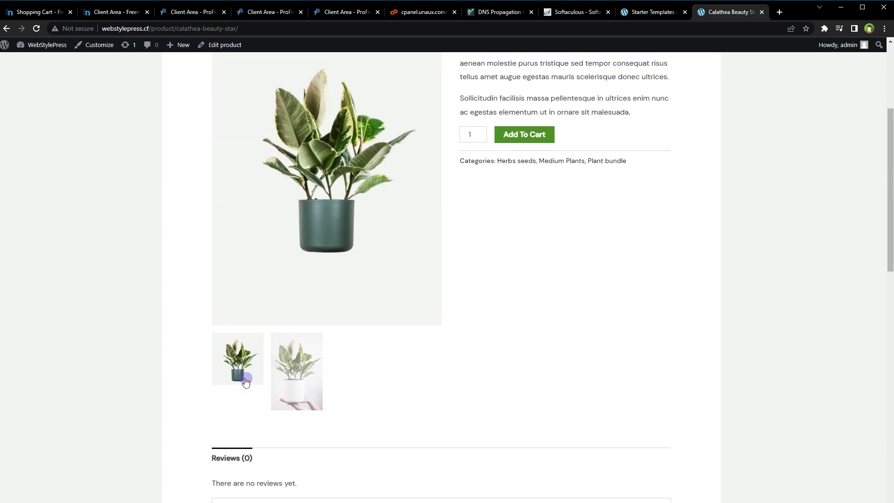
left_click(321, 347)
scroll(672, 308, "up", 4)
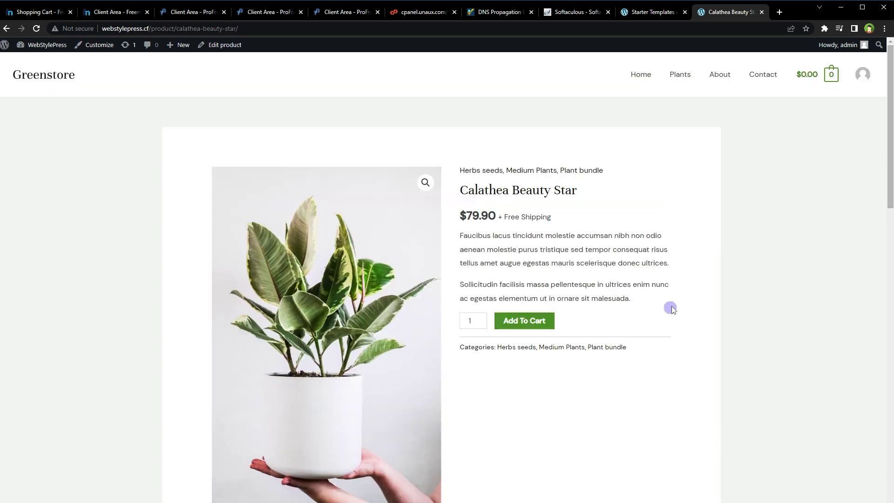
Look through the store's About page down to its photo gallery, and return to the Home page
left_click(729, 76)
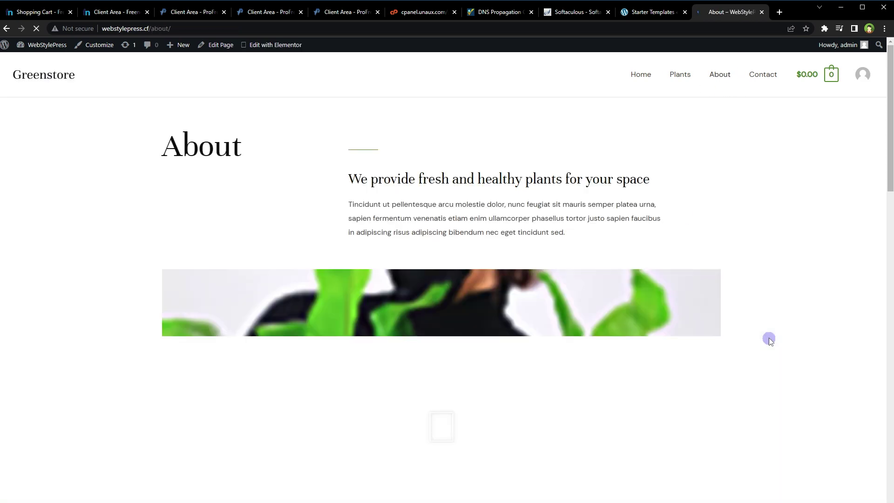
scroll(771, 338, "down", 20)
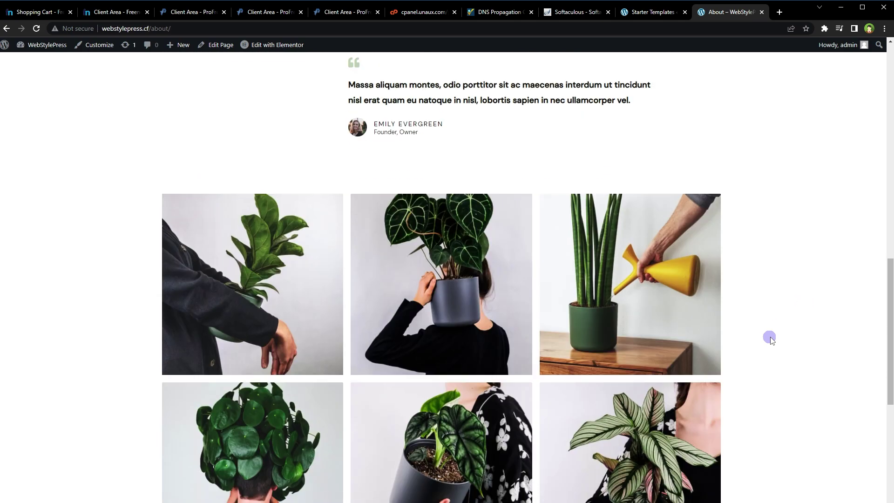
scroll(771, 337, "up", 20)
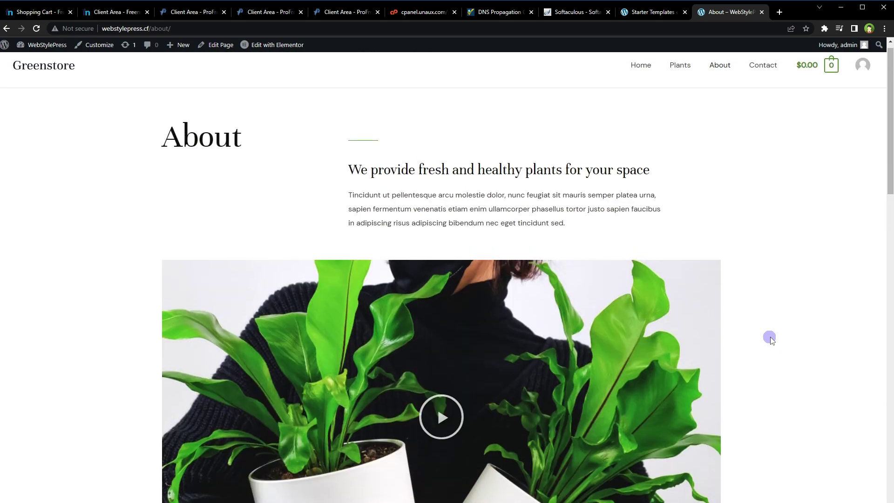
left_click(639, 74)
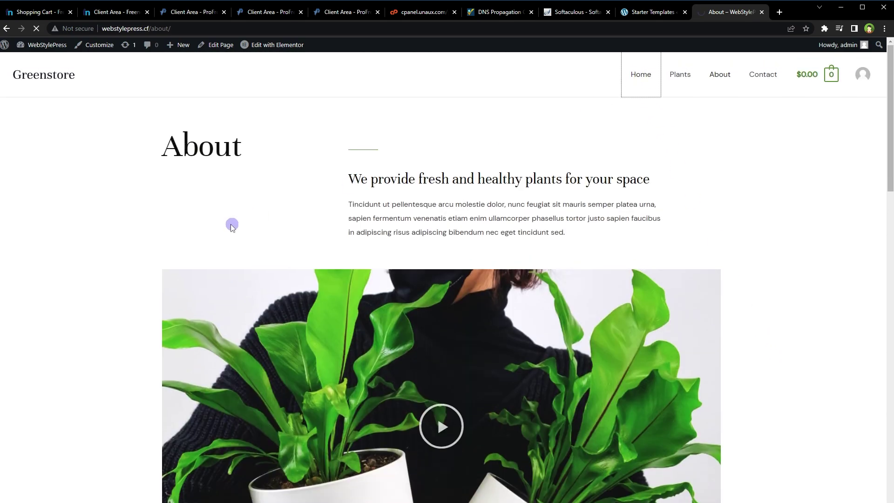